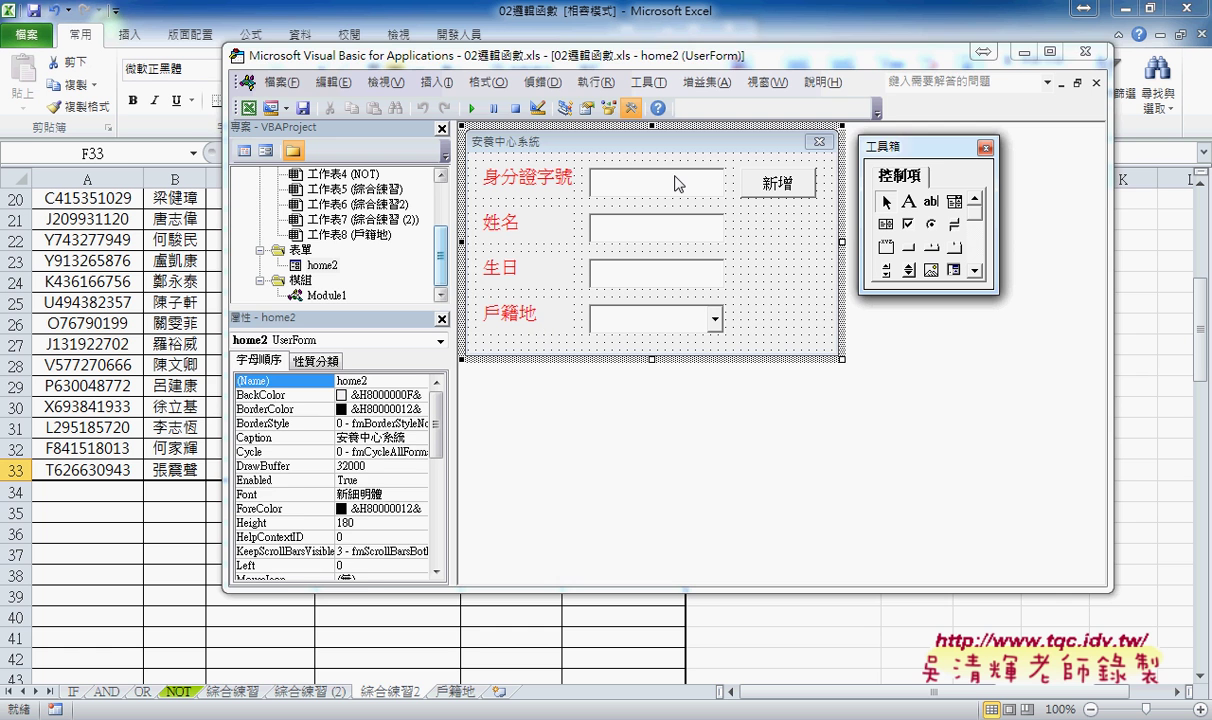
Inspect the control names of the ID, 姓名, 生日, 戶籍地 dropdown and 新增 button on home2
click(676, 184)
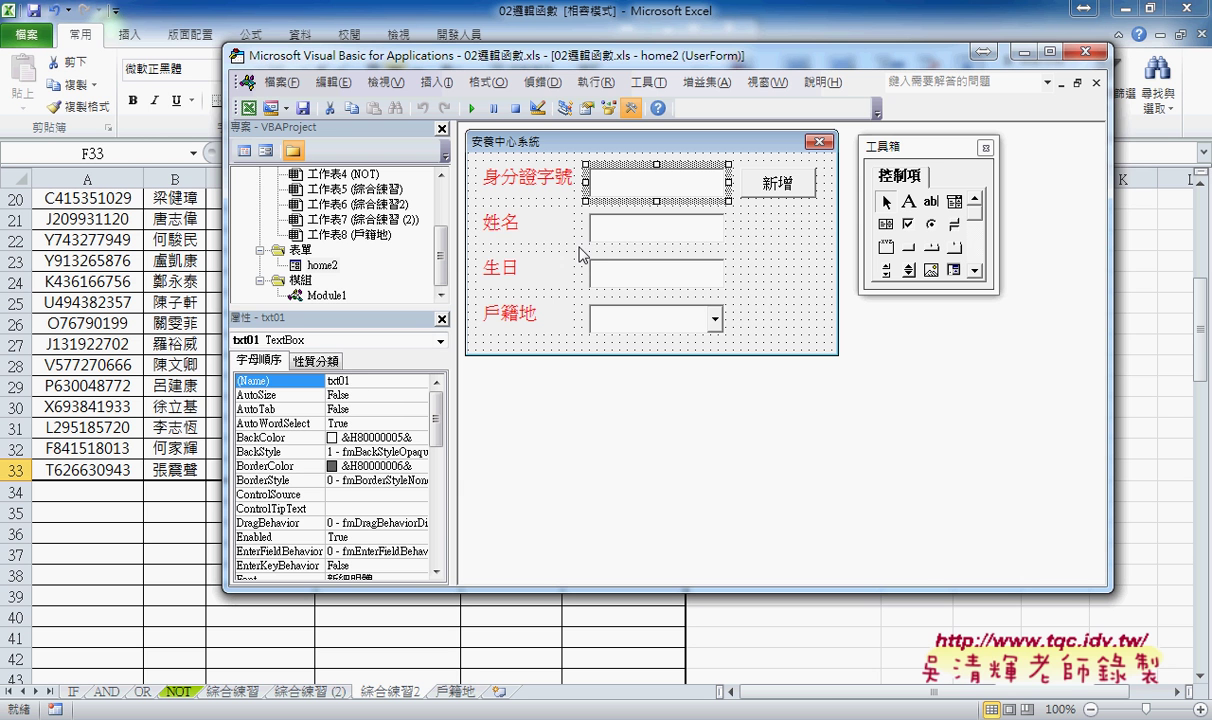
click(638, 232)
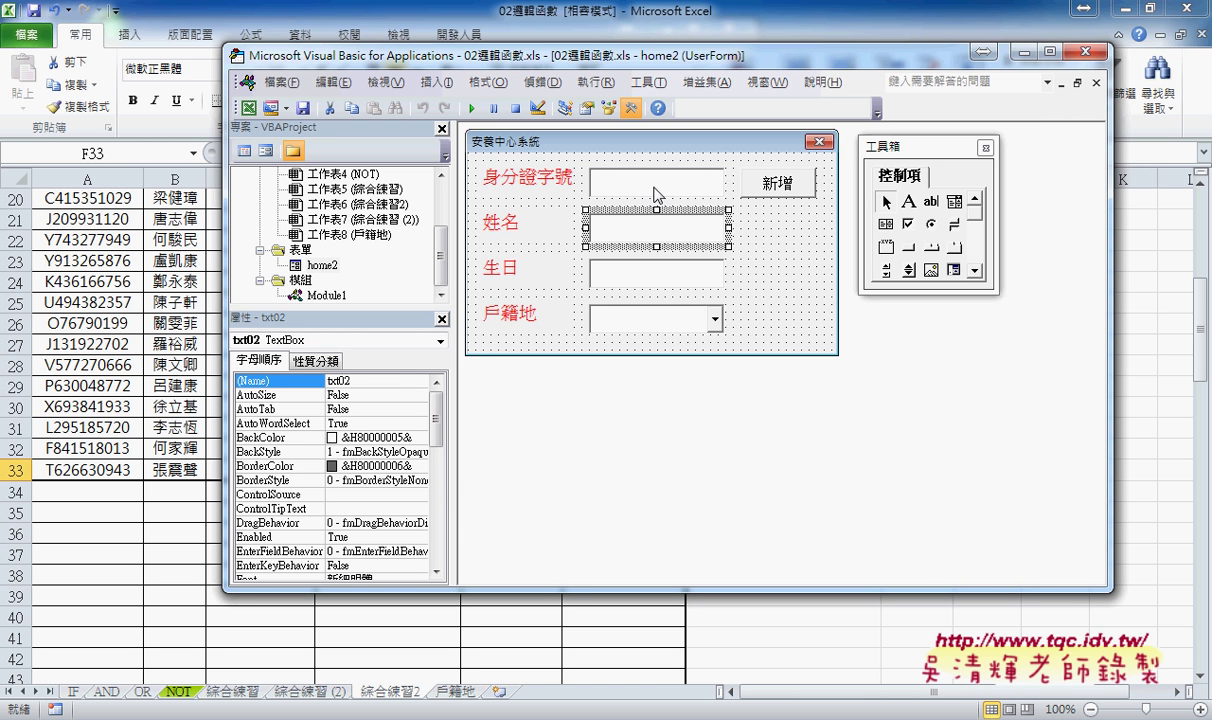
click(620, 184)
click(622, 222)
click(683, 281)
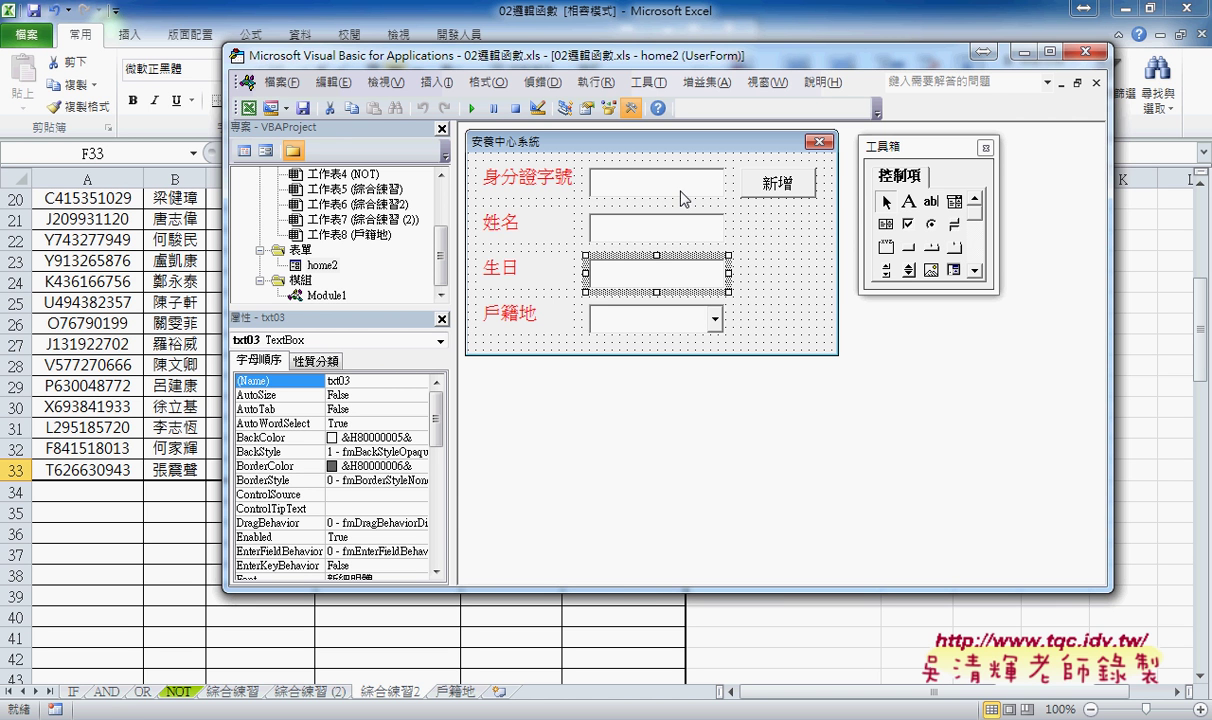
click(622, 190)
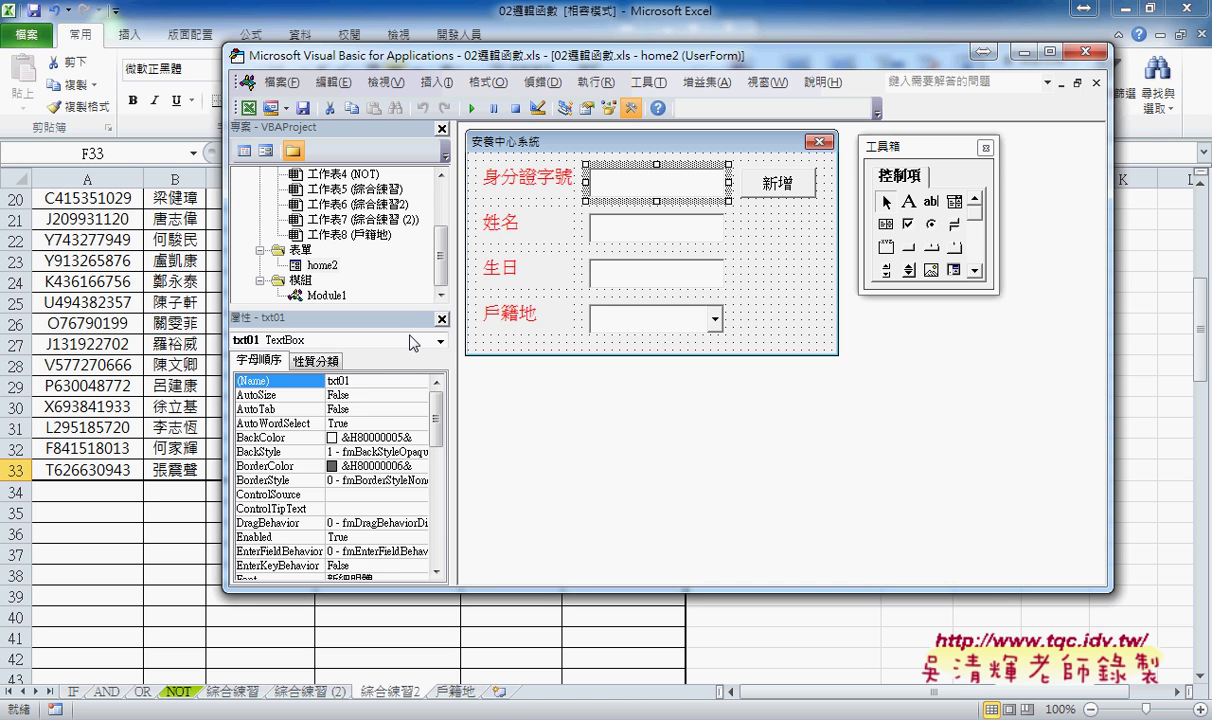
click(633, 242)
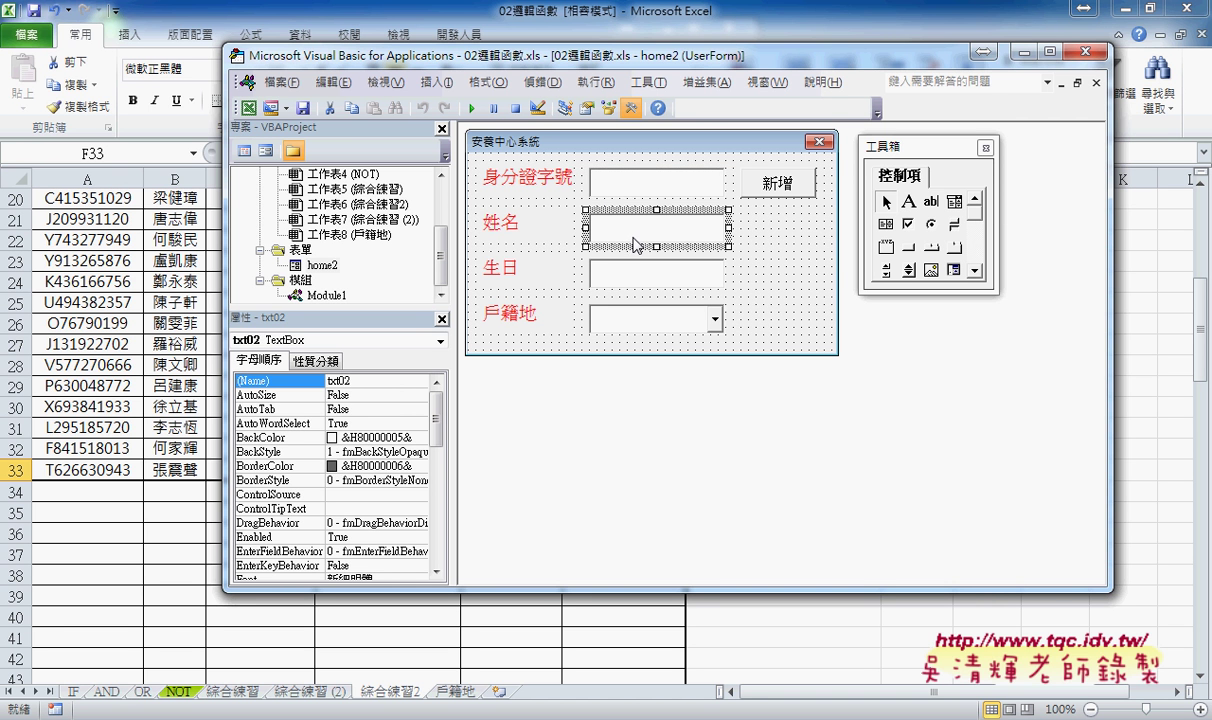
click(607, 268)
click(645, 325)
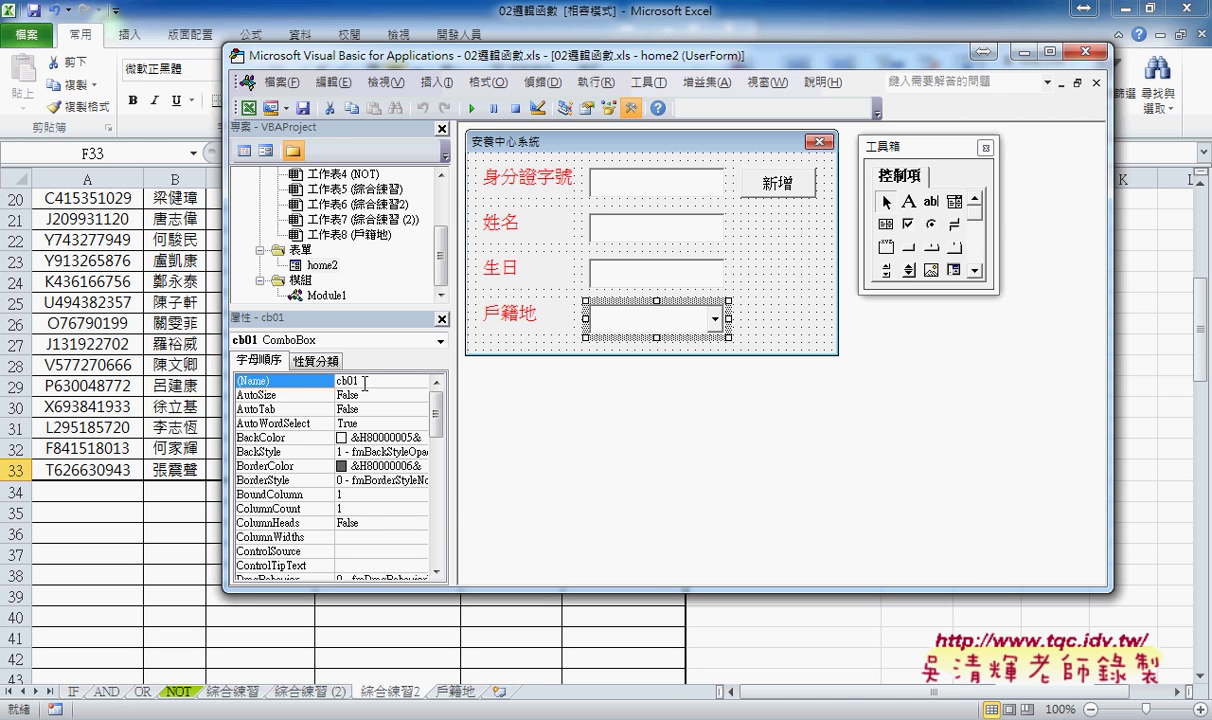
click(748, 188)
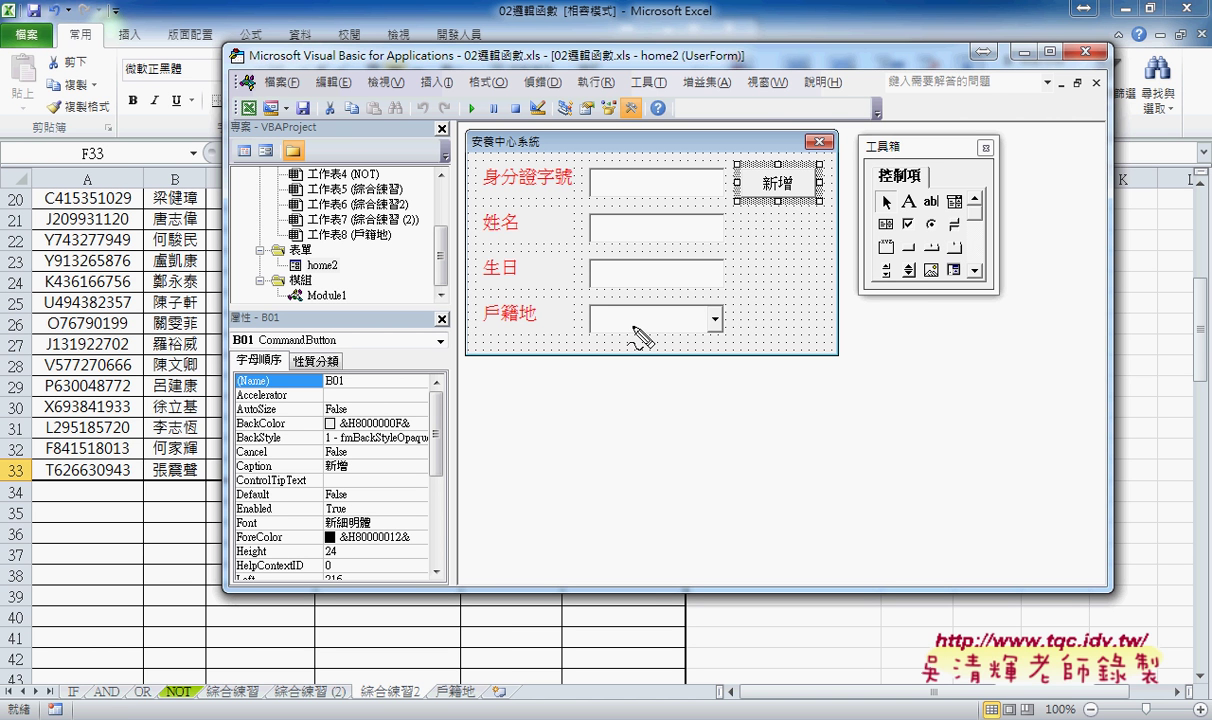
Draw temporary on-screen annotations over the form and sheet, then clear them
drag(810, 205, 800, 213)
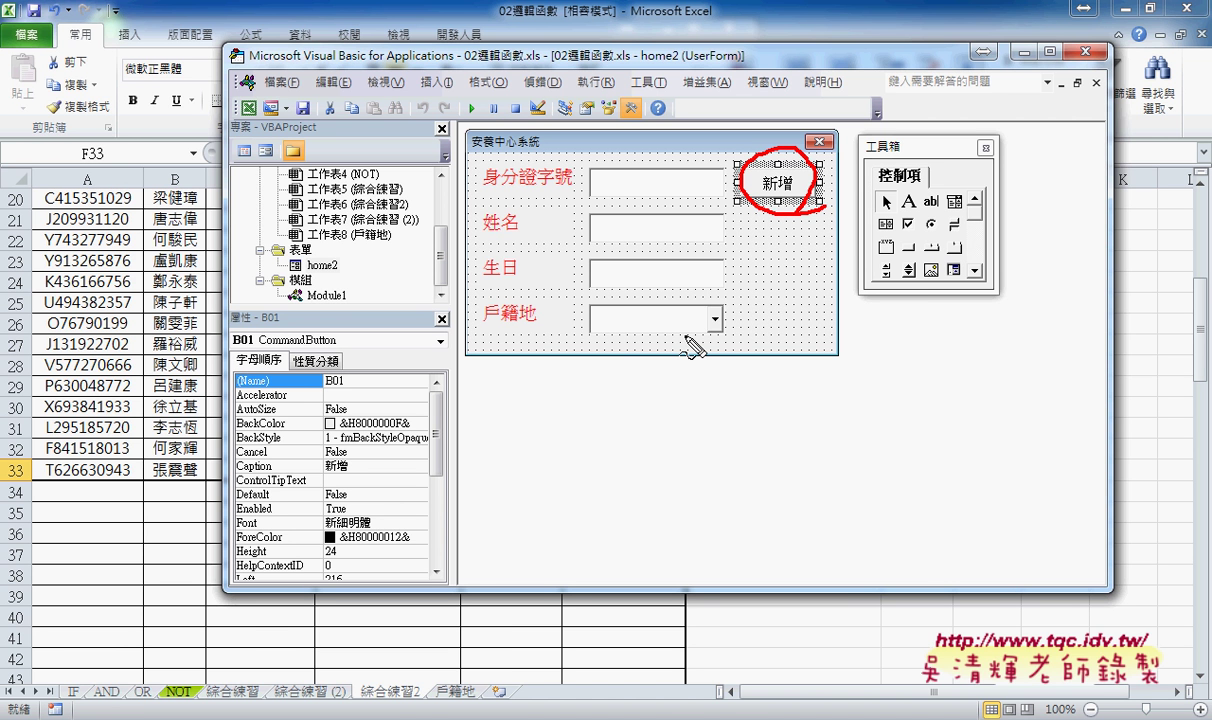
mouse_move(88, 236)
mouse_down()
mouse_move(82, 405)
mouse_move(95, 440)
mouse_up()
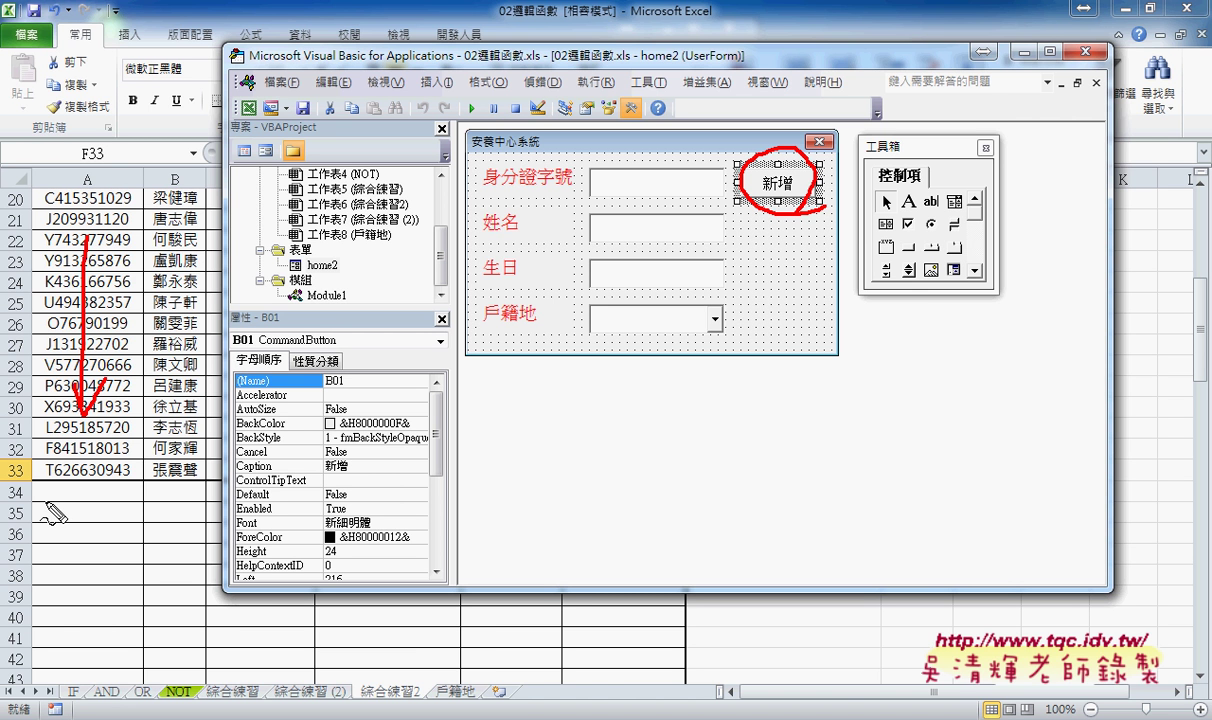
drag(28, 460, 26, 478)
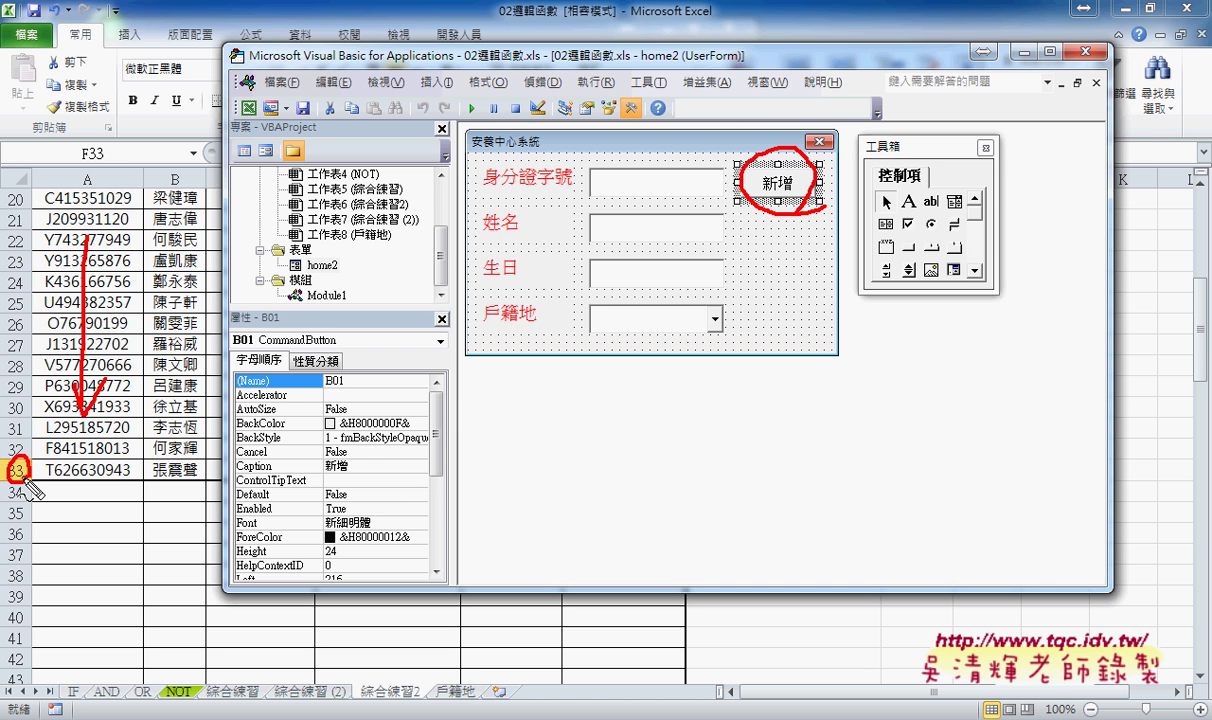
drag(33, 487, 30, 518)
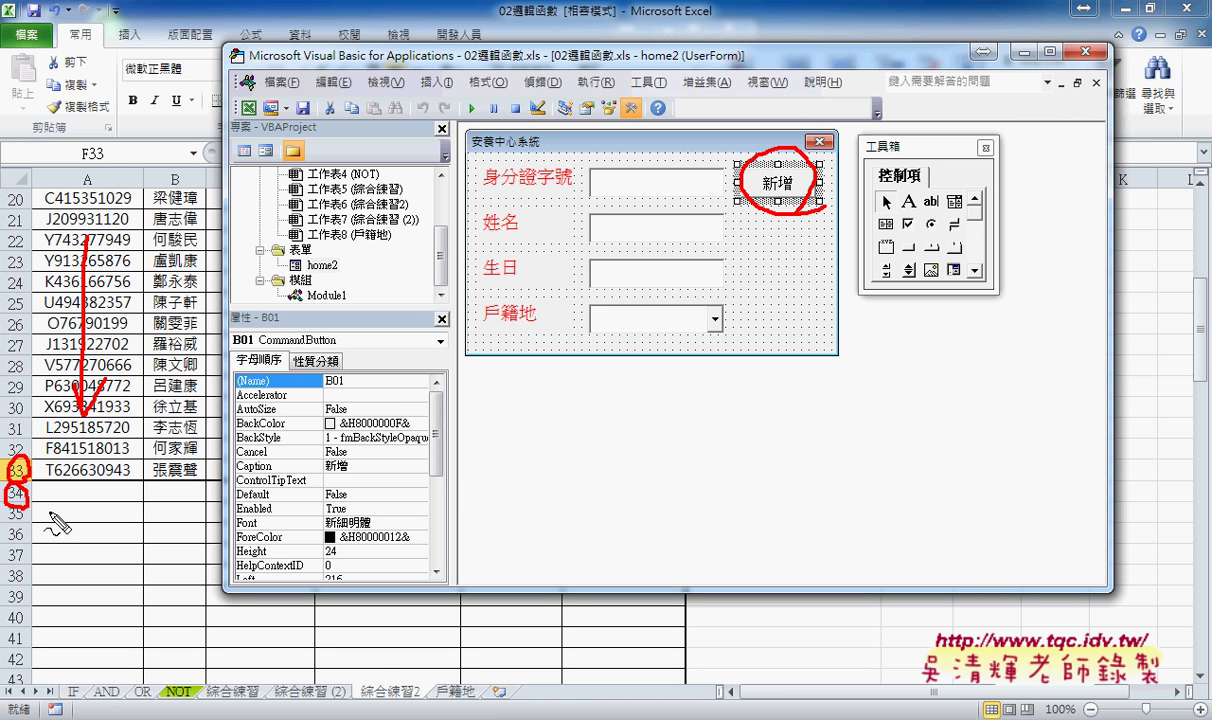
mouse_move(425, 702)
mouse_down()
mouse_move(354, 698)
mouse_move(427, 698)
mouse_up()
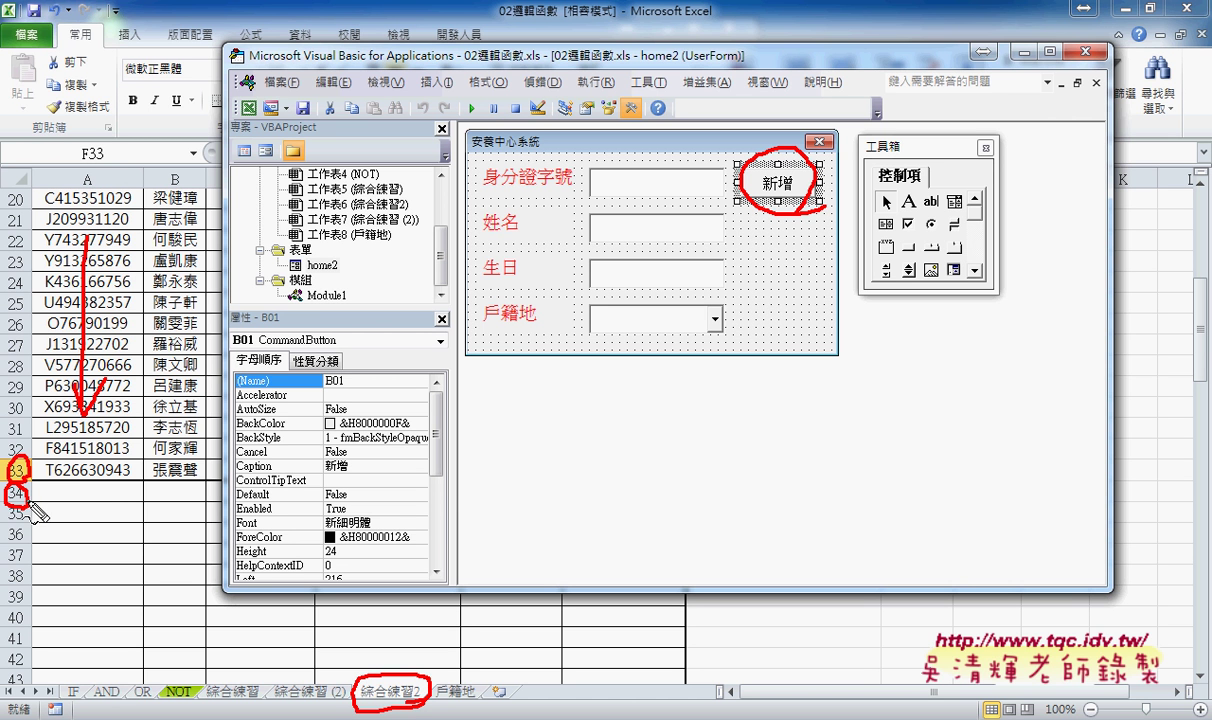
drag(47, 483, 122, 500)
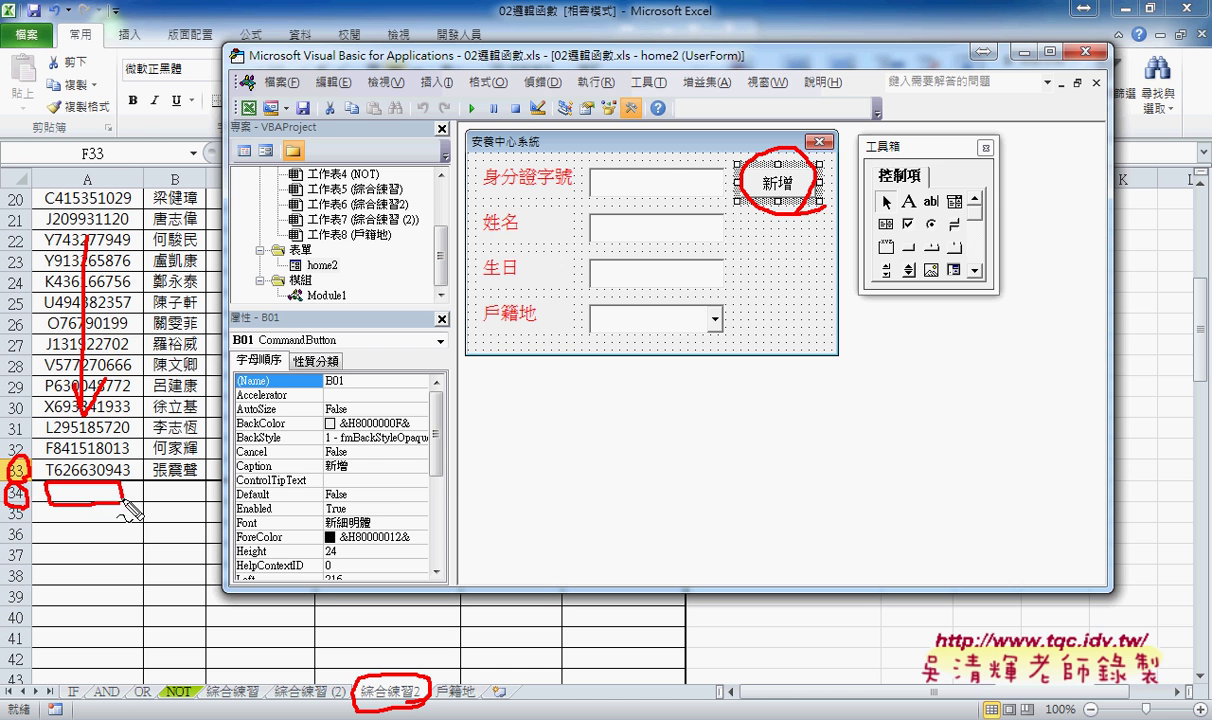
mouse_move(660, 196)
mouse_down()
mouse_move(613, 203)
mouse_move(665, 190)
mouse_up()
drag(194, 498, 192, 486)
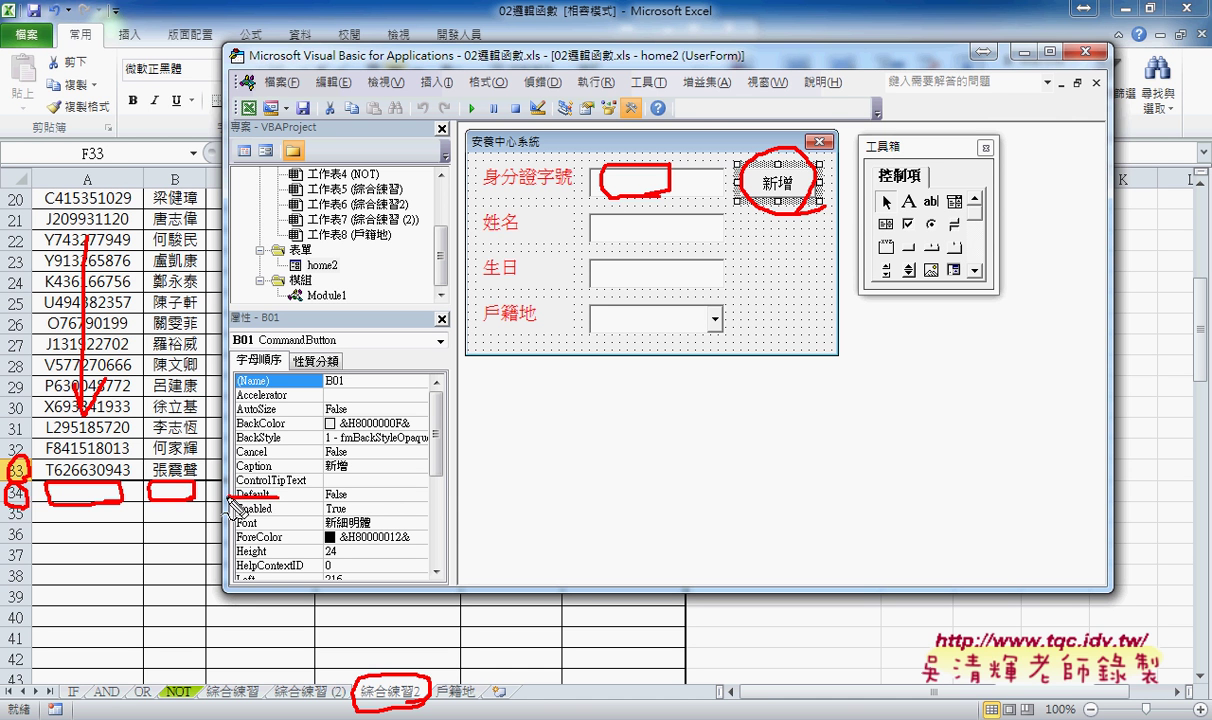
drag(283, 477, 286, 488)
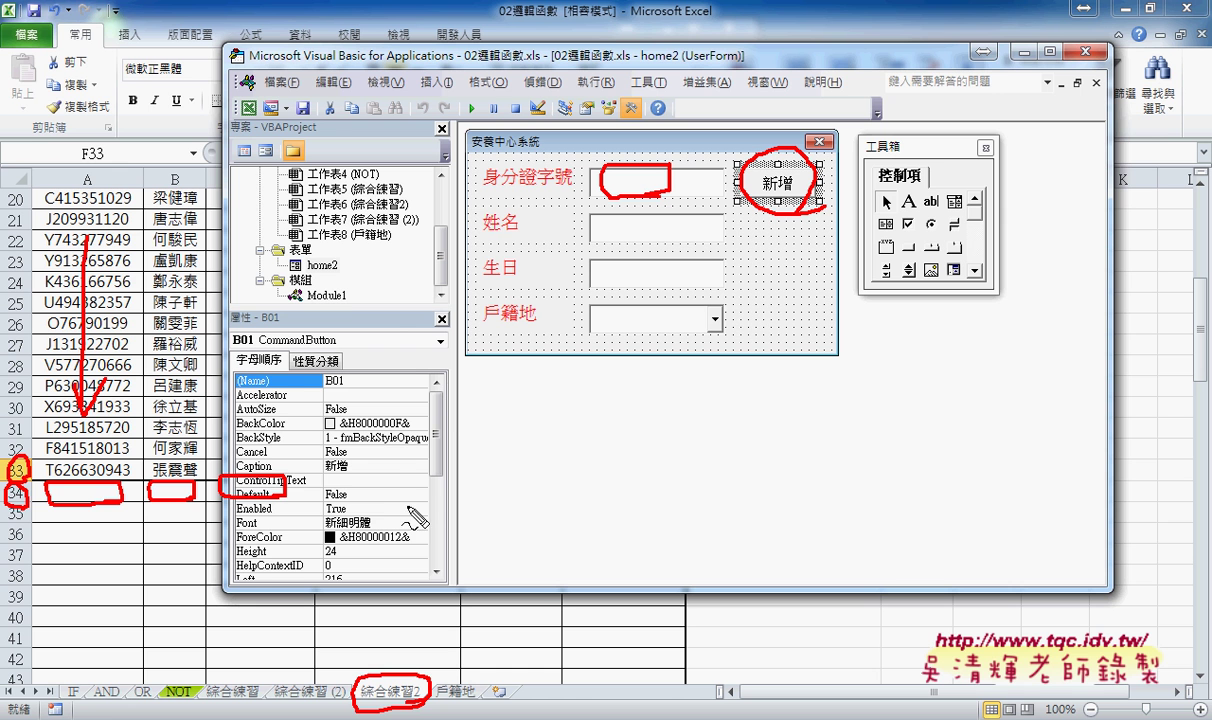
drag(390, 494, 400, 496)
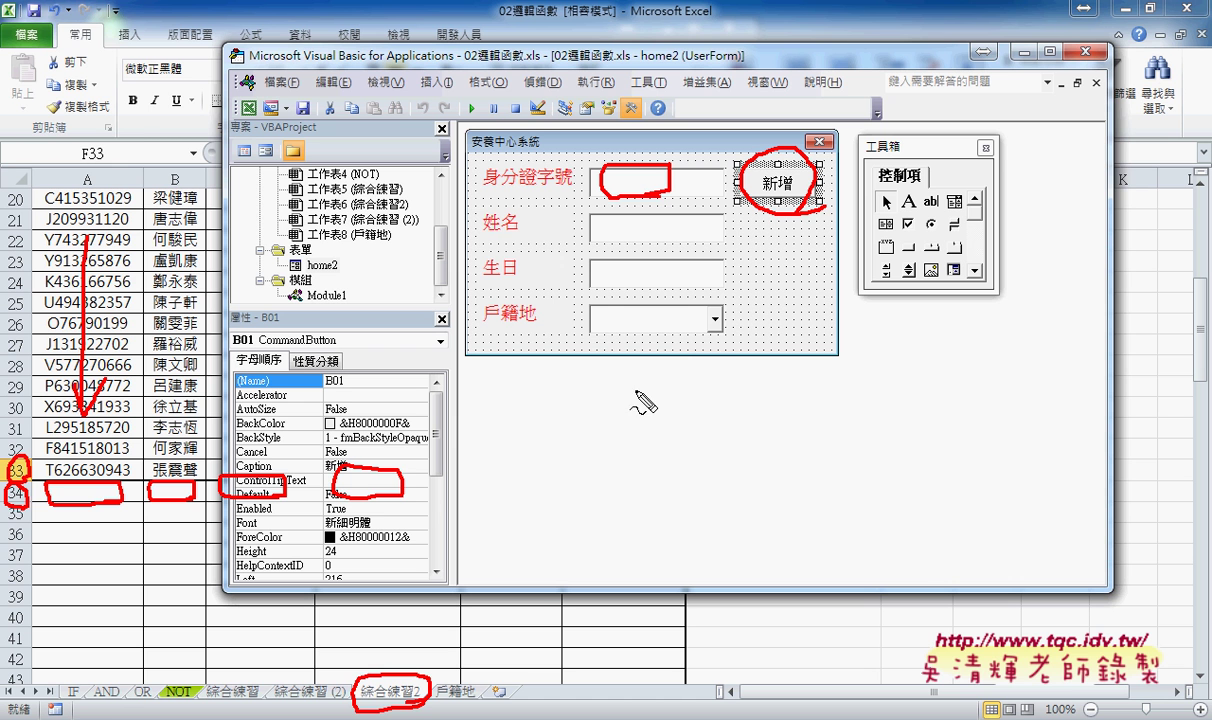
mouse_move(706, 342)
mouse_down()
mouse_move(601, 336)
mouse_move(640, 345)
mouse_up()
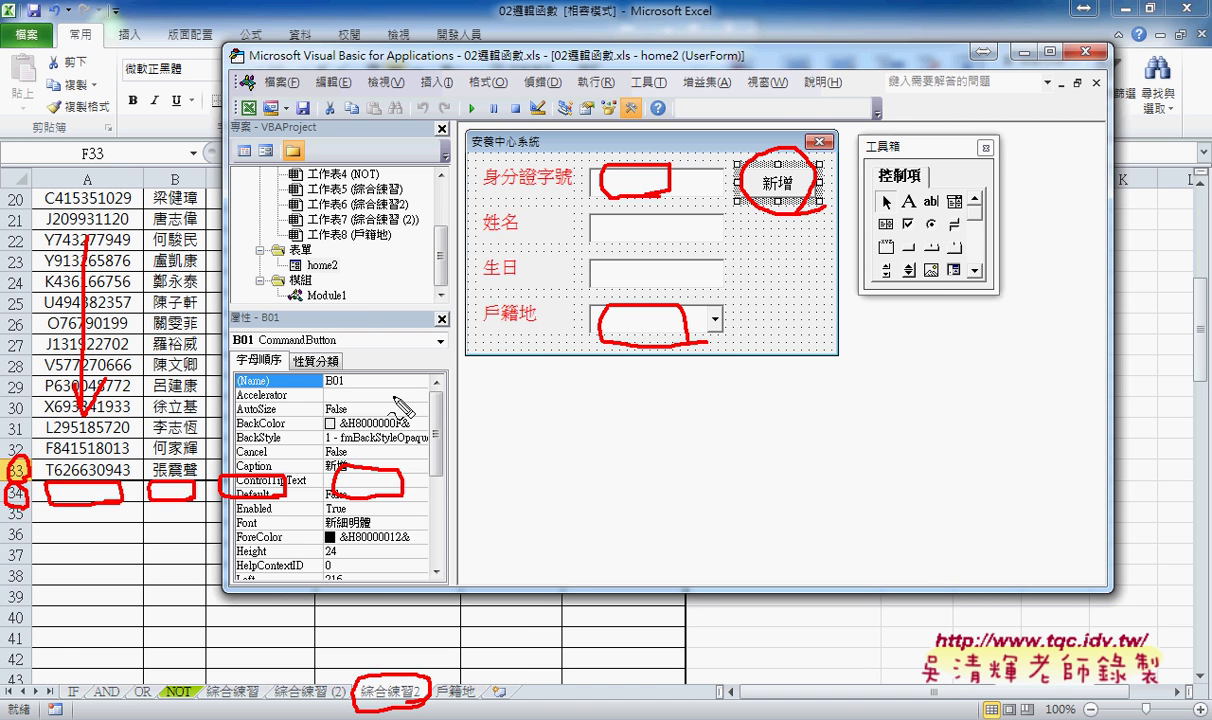
mouse_move(599, 497)
mouse_down()
mouse_move(534, 505)
mouse_move(603, 508)
mouse_up()
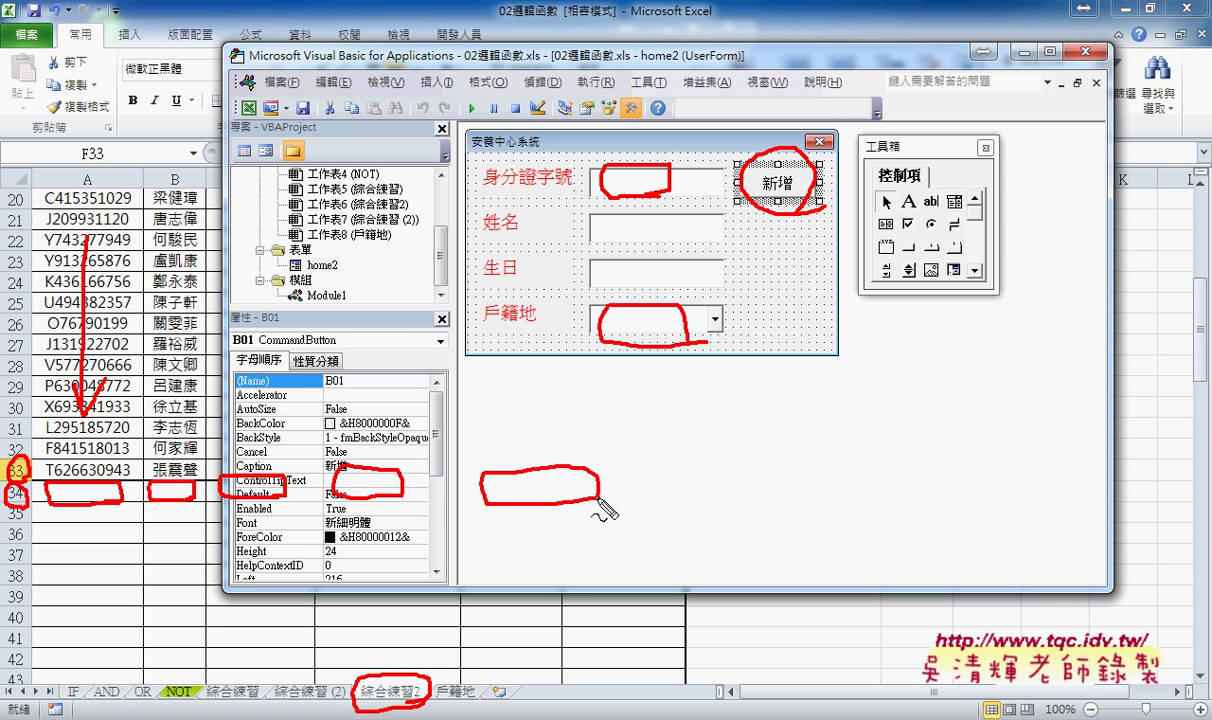
key(Escape)
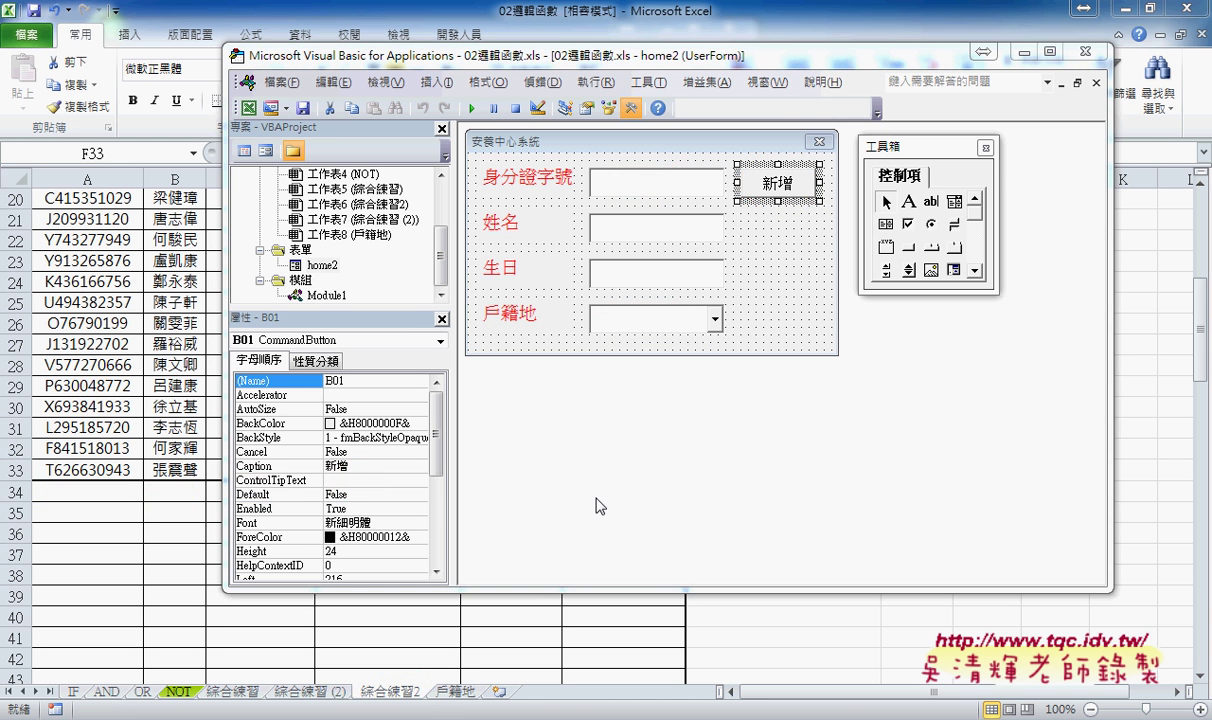
Review row 33's birthday, DATEDIF age, hometown and IF eligibility formula, then return to the form design
click(175, 468)
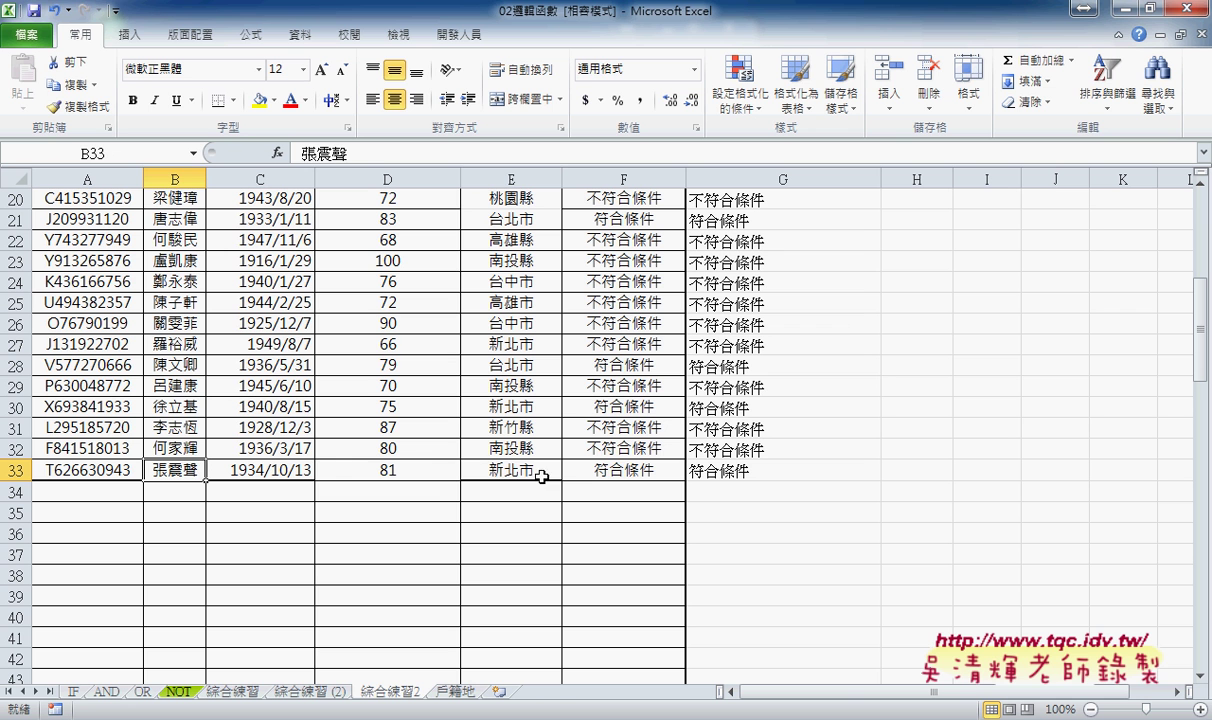
click(512, 468)
click(620, 471)
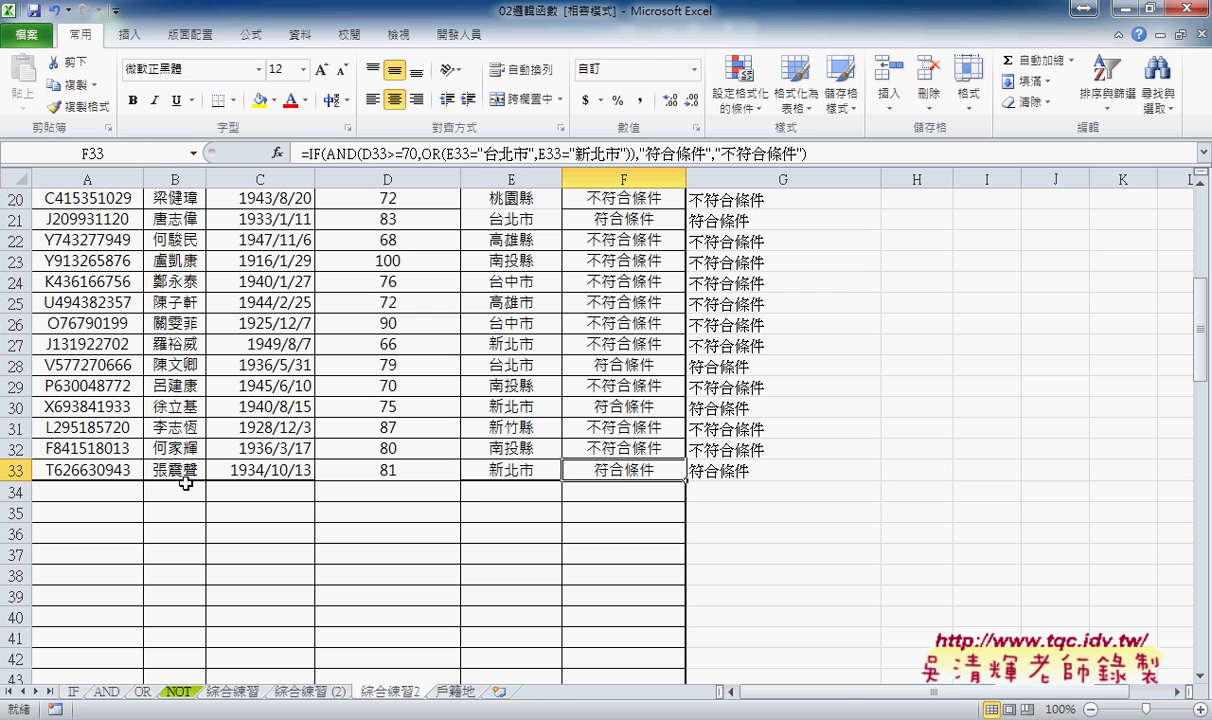
click(100, 470)
click(175, 470)
click(253, 472)
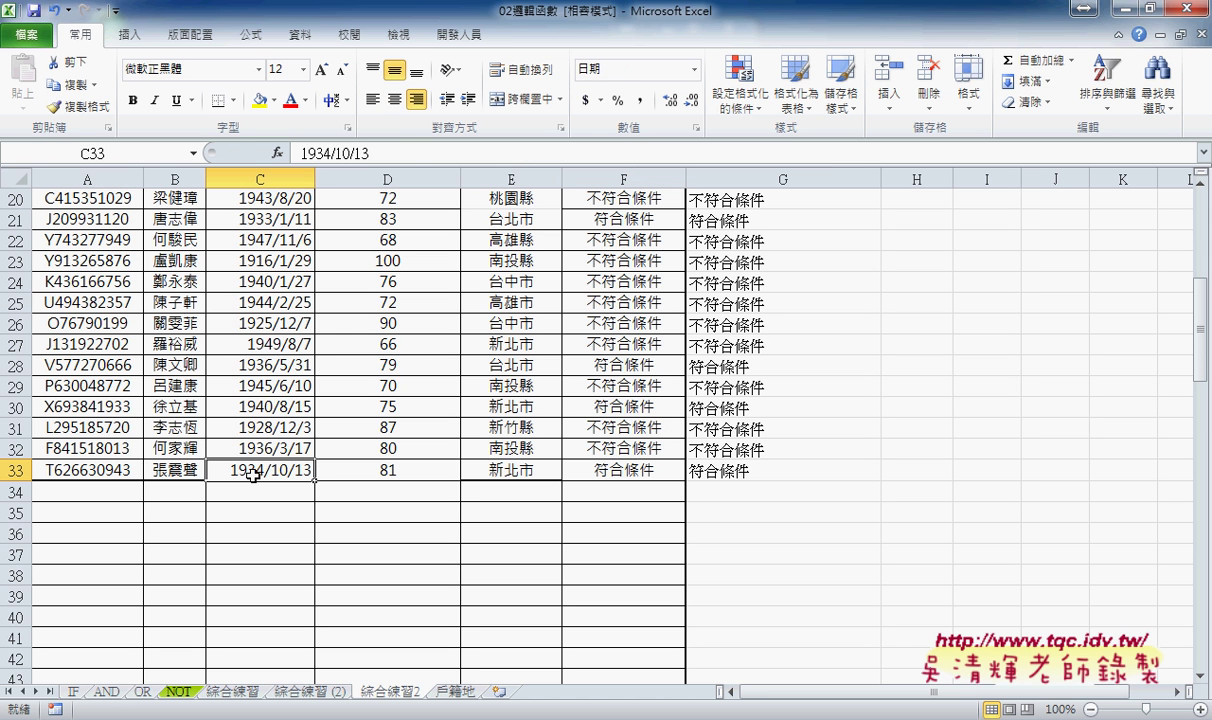
click(519, 476)
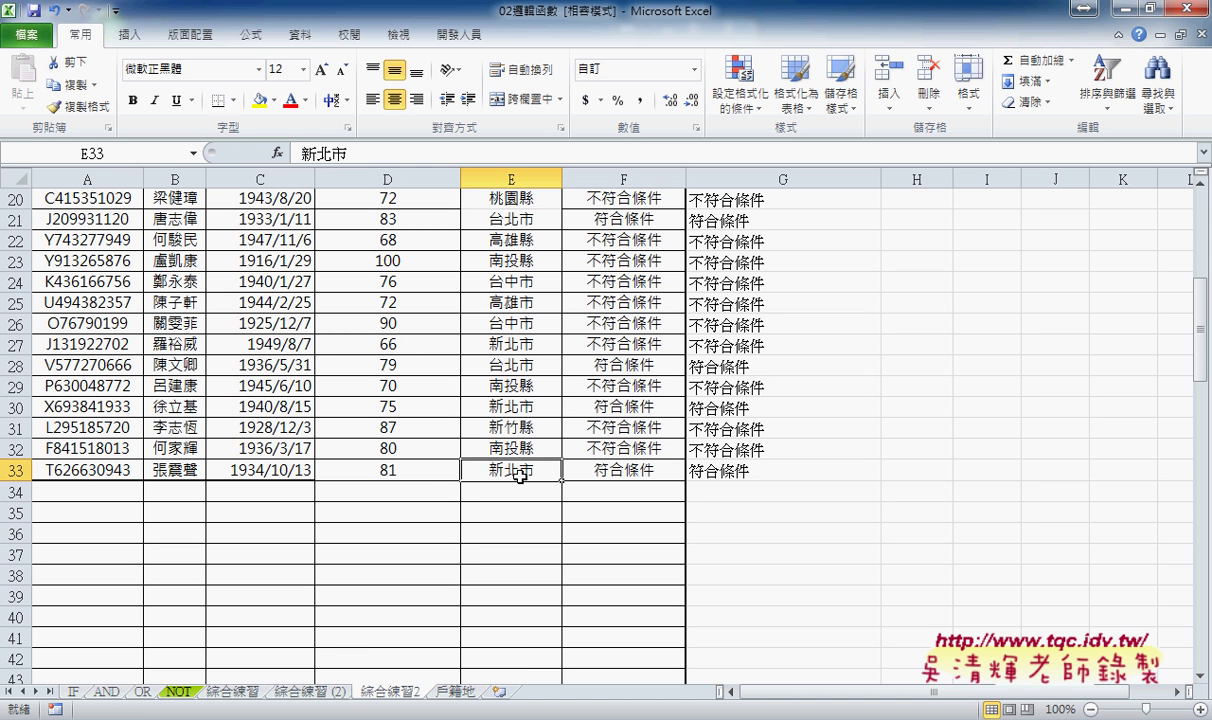
click(405, 472)
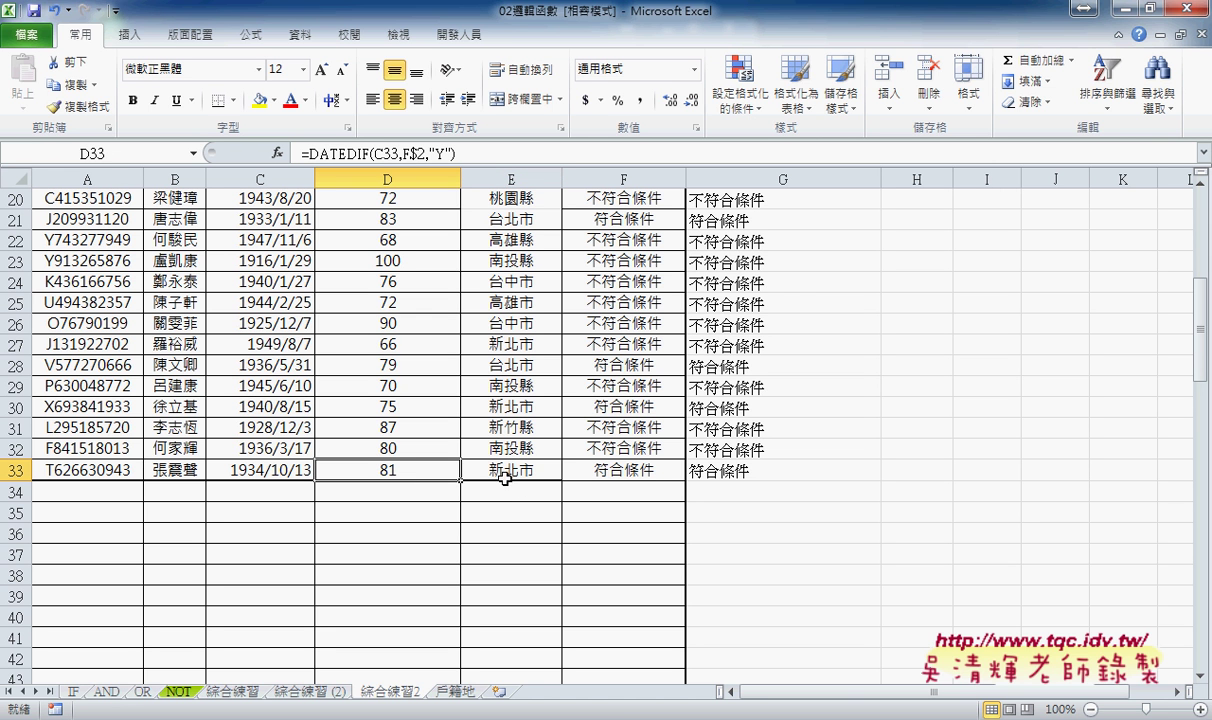
click(634, 472)
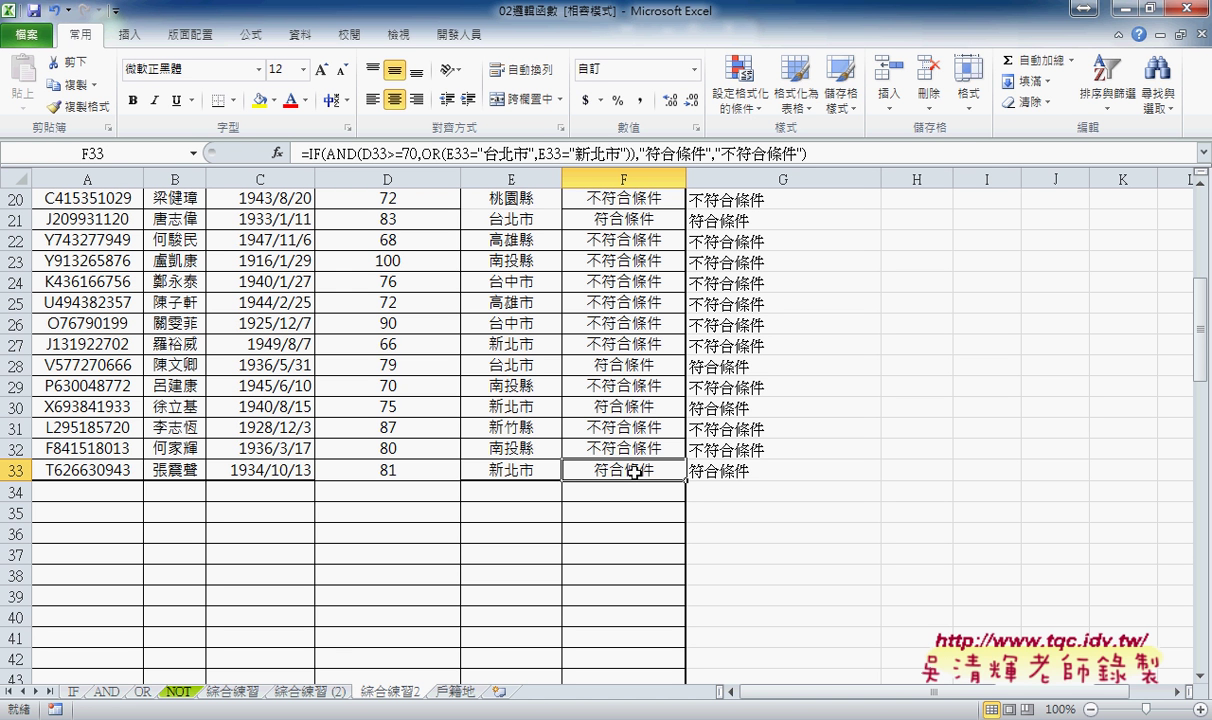
click(527, 472)
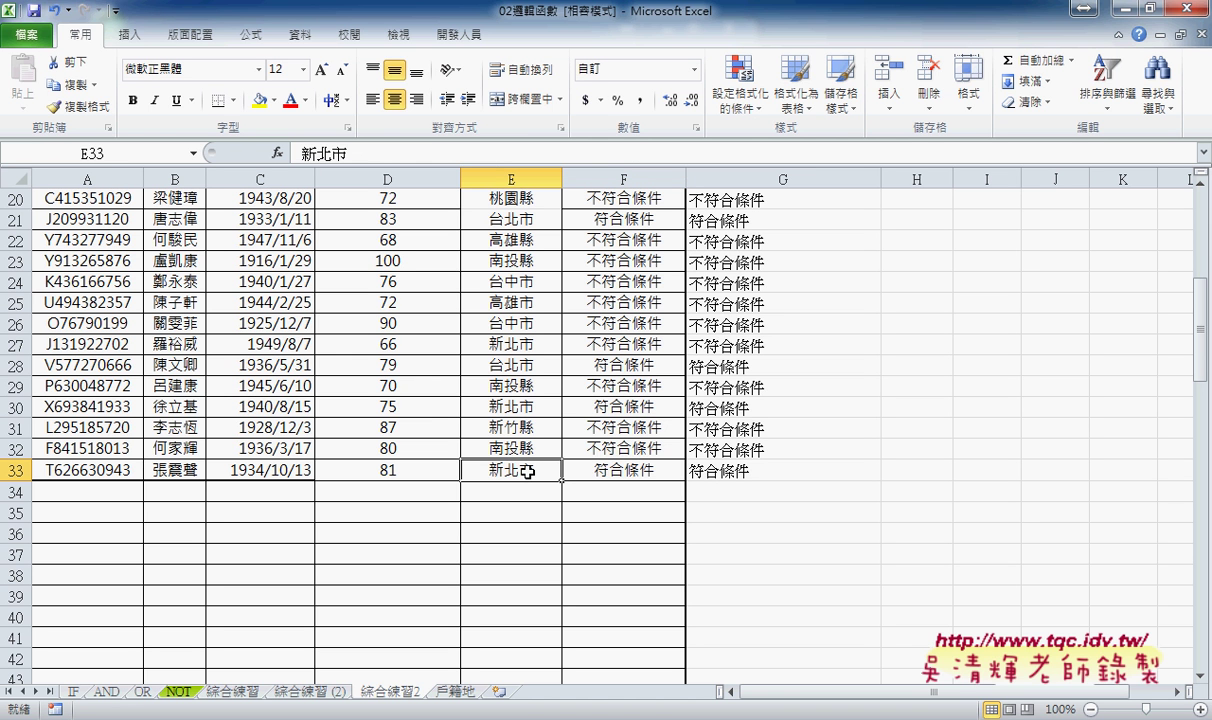
click(612, 473)
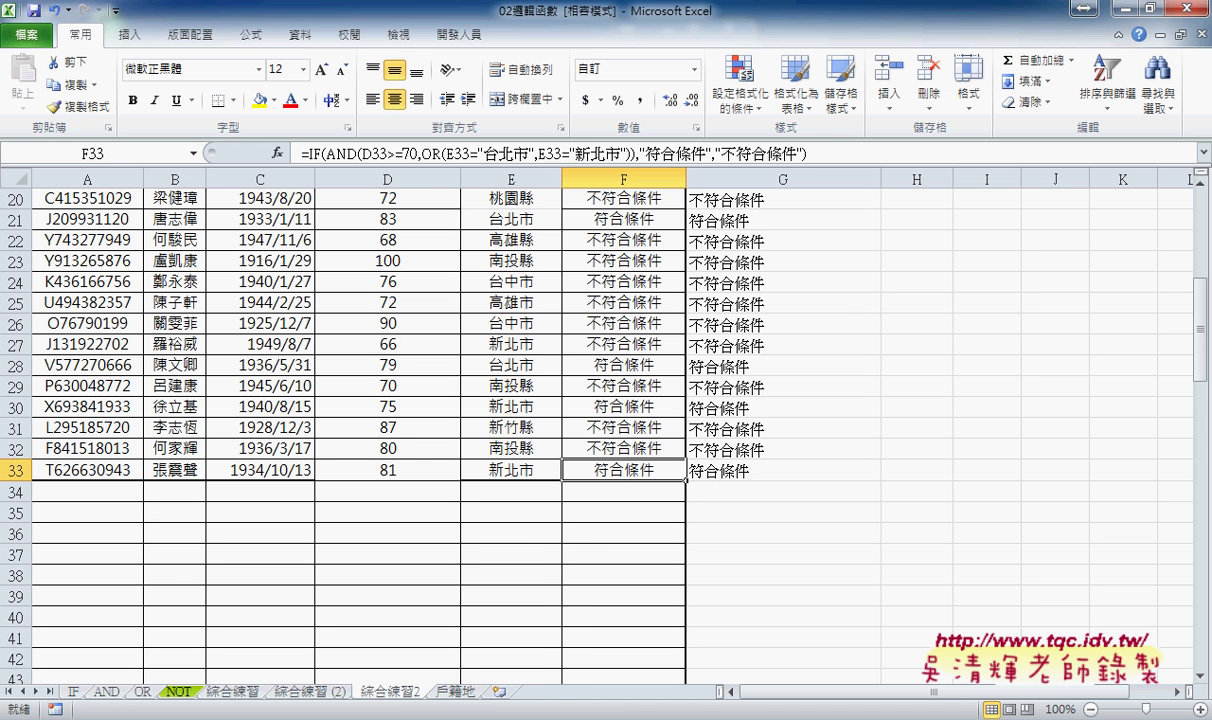
click(331, 716)
click(400, 620)
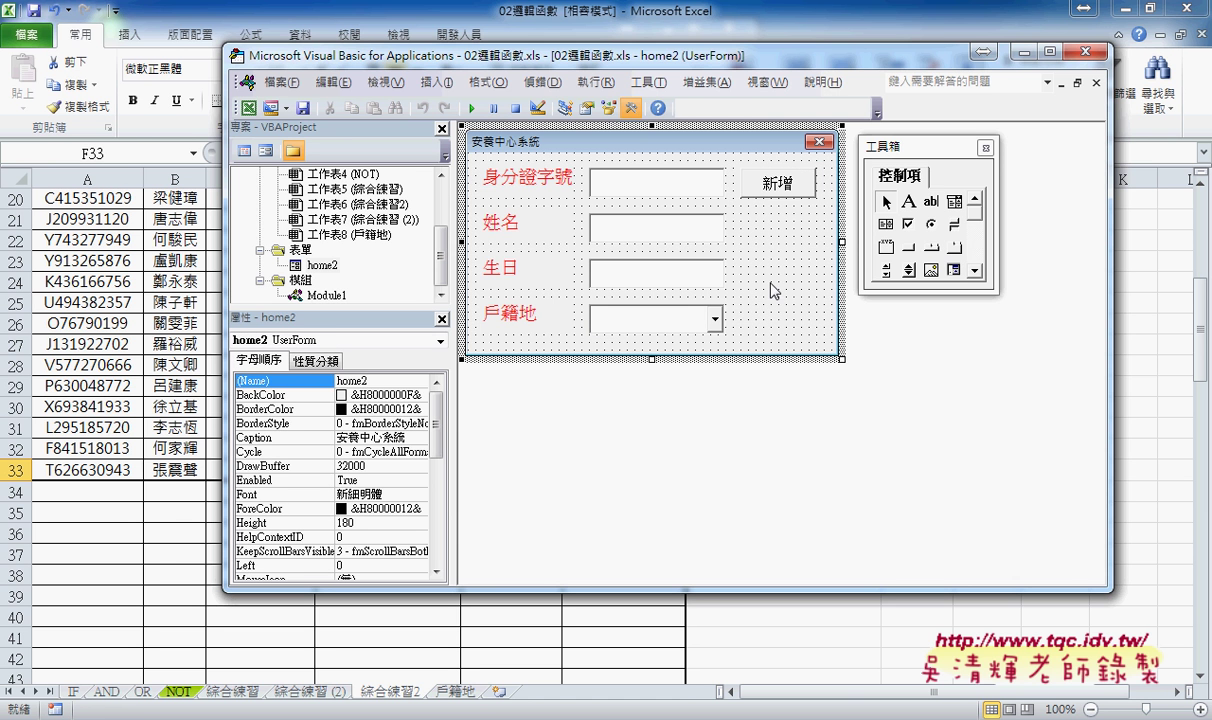
Run the form and add a test ID, name XXX, birthday 1978/1/1 and 新北市 as a new record
click(471, 108)
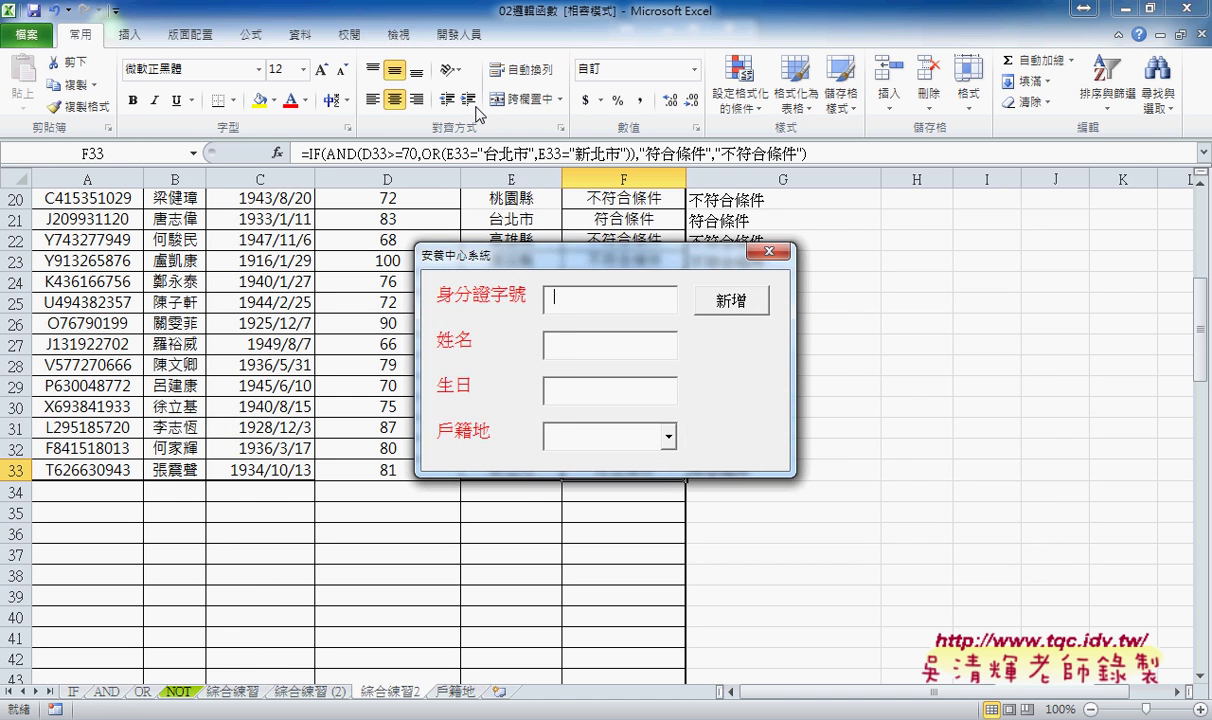
drag(588, 270, 678, 228)
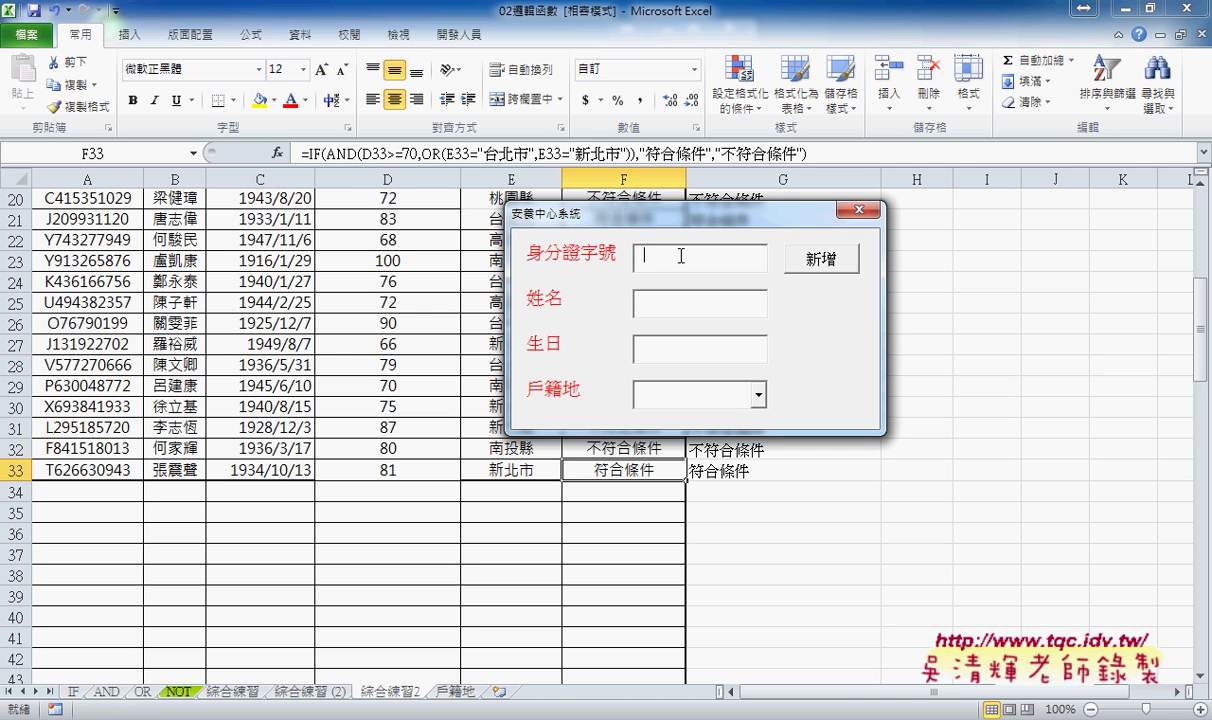
text(F1)
text(23456789)
key(Tab)
text(XXX)
key(Tab)
text(1978)
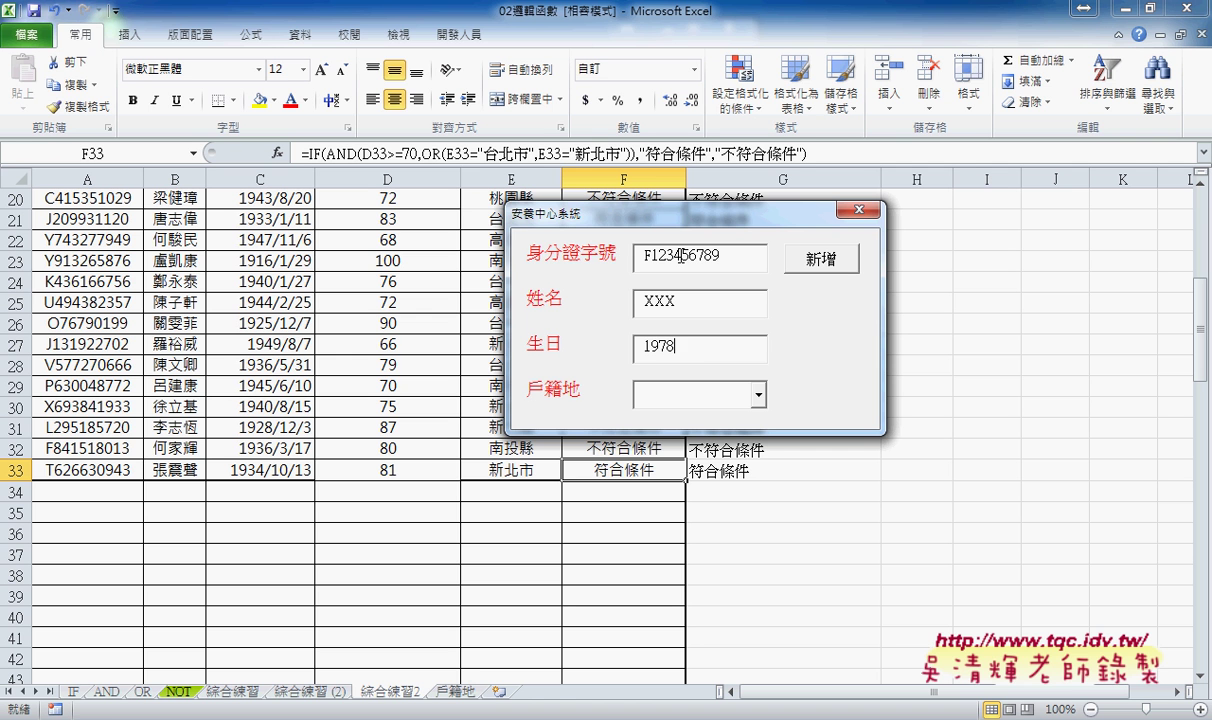
text(/1/1)
key(Tab)
text(新北市)
click(796, 260)
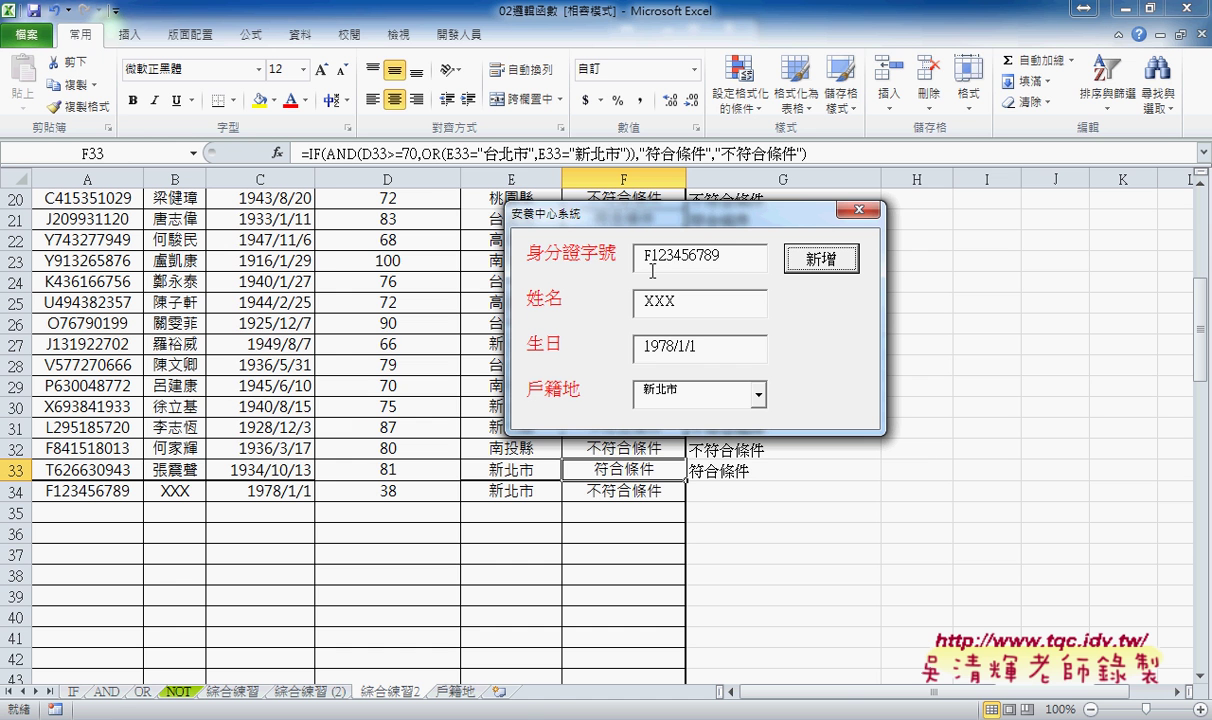
Stop the running form and open the 新增 button's B01_Click code
click(853, 212)
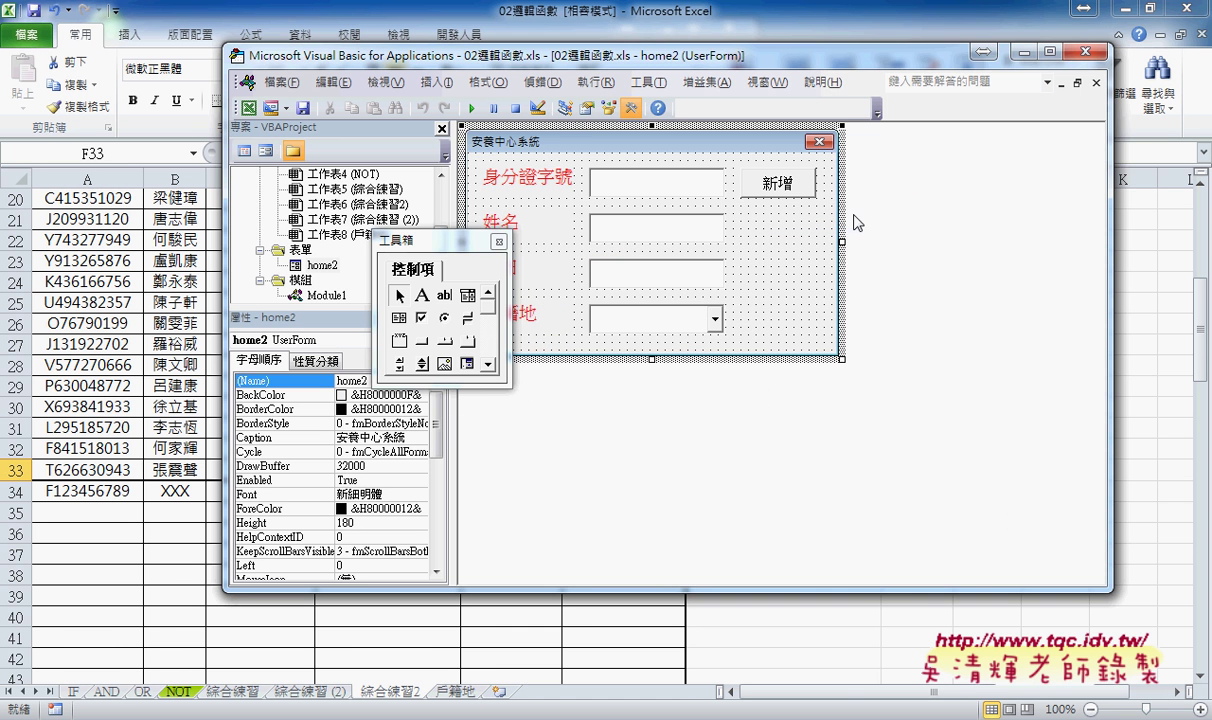
drag(884, 226, 966, 183)
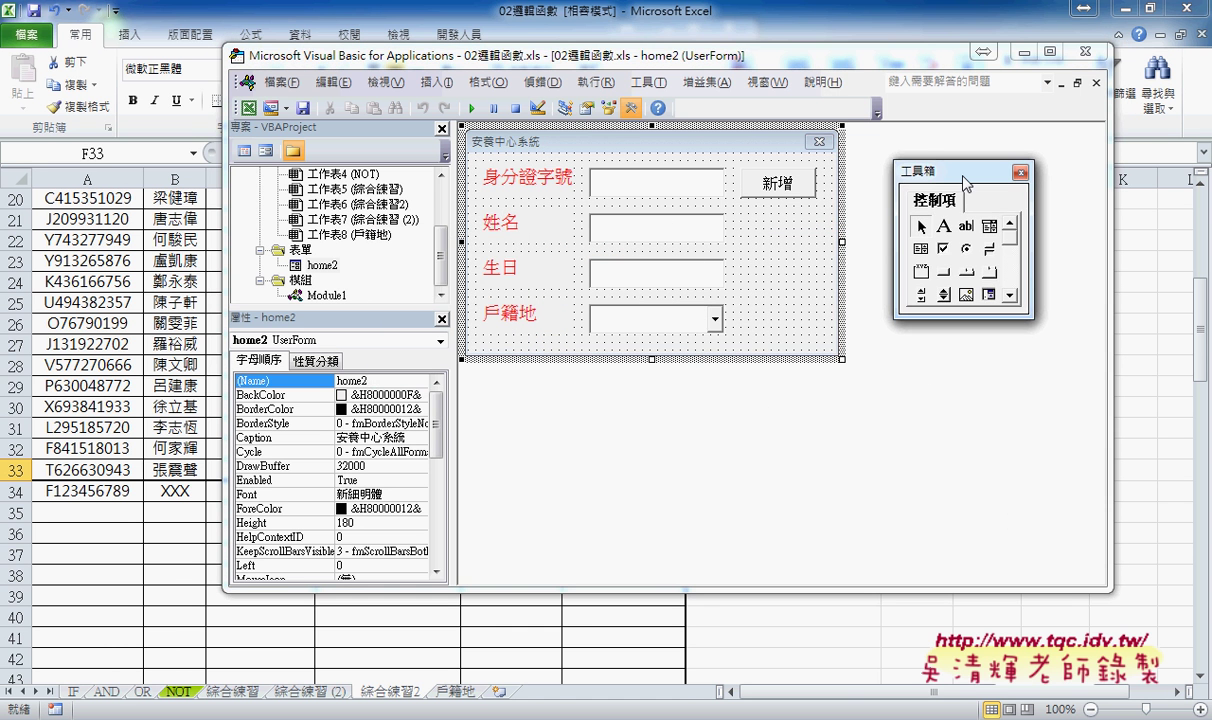
click(798, 196)
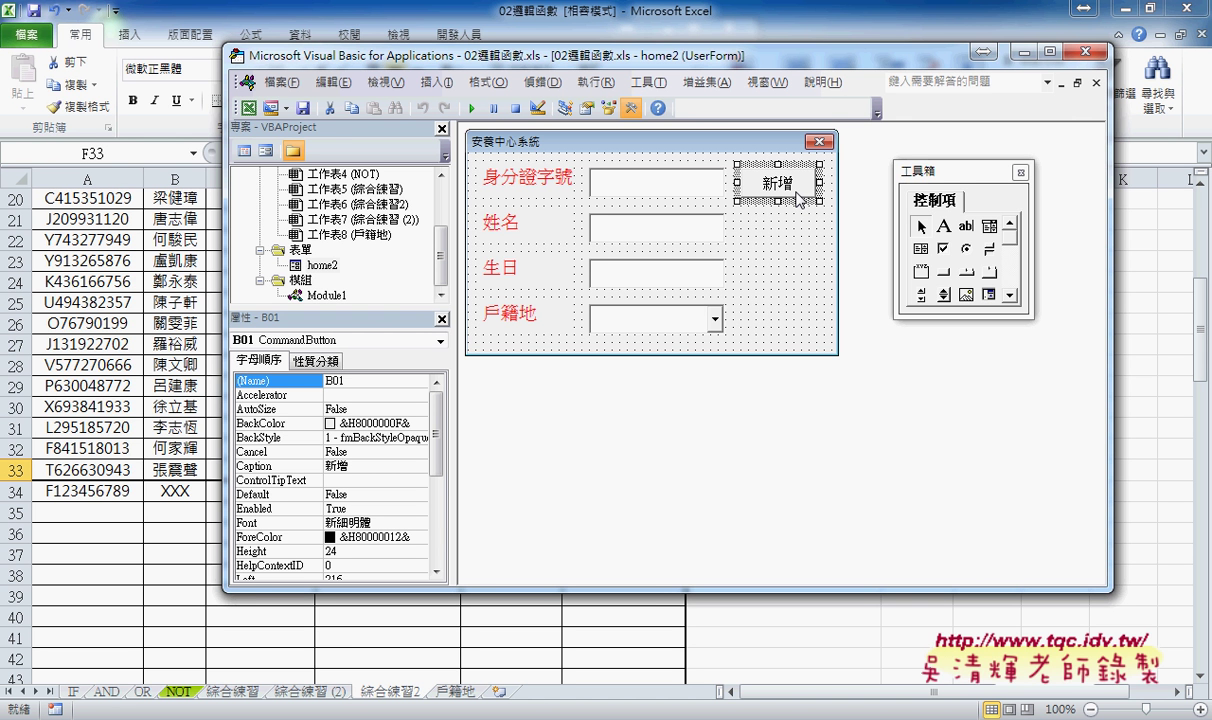
double_click(766, 189)
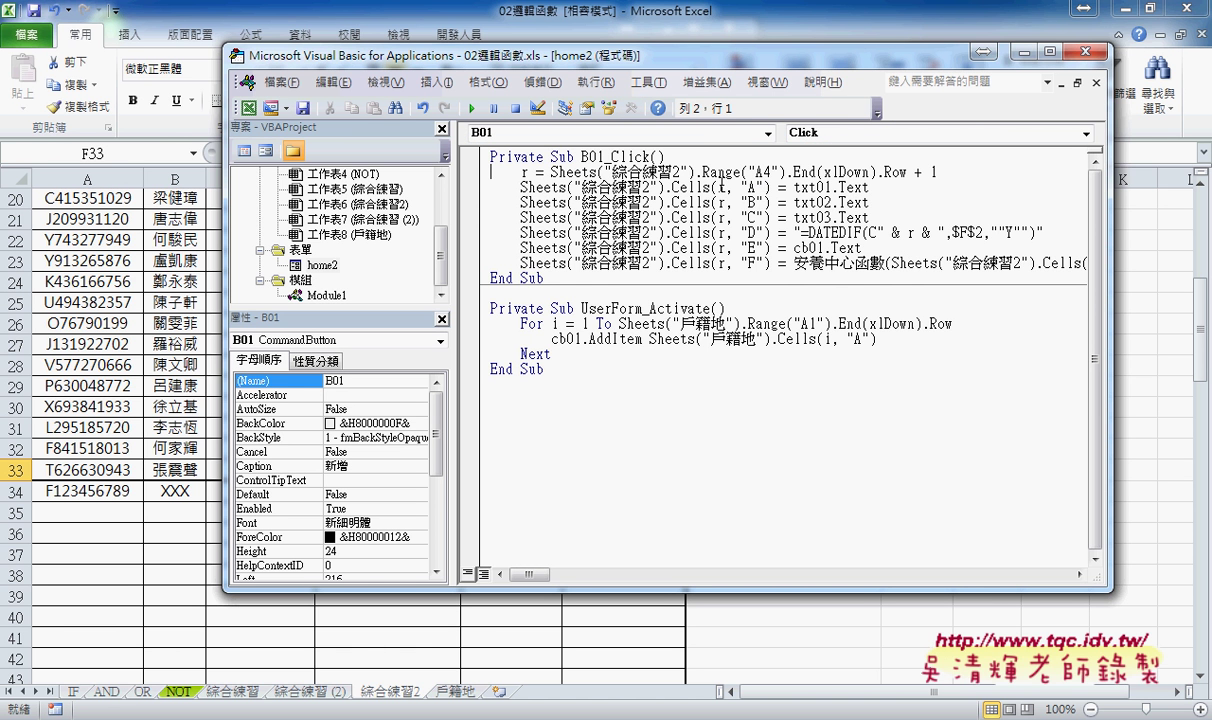
Highlight B01_Click's header, the 綜合練習2 reference and the next-row expression from A4 plus 1
drag(580, 157, 652, 157)
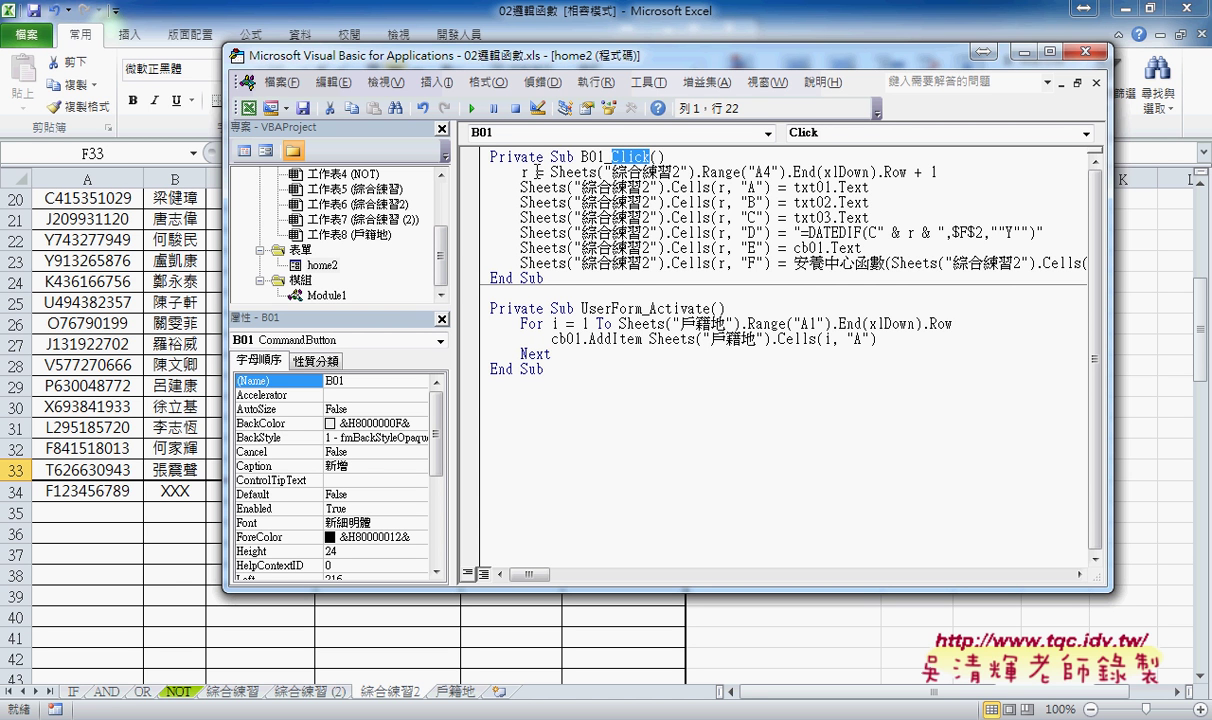
drag(547, 172, 694, 172)
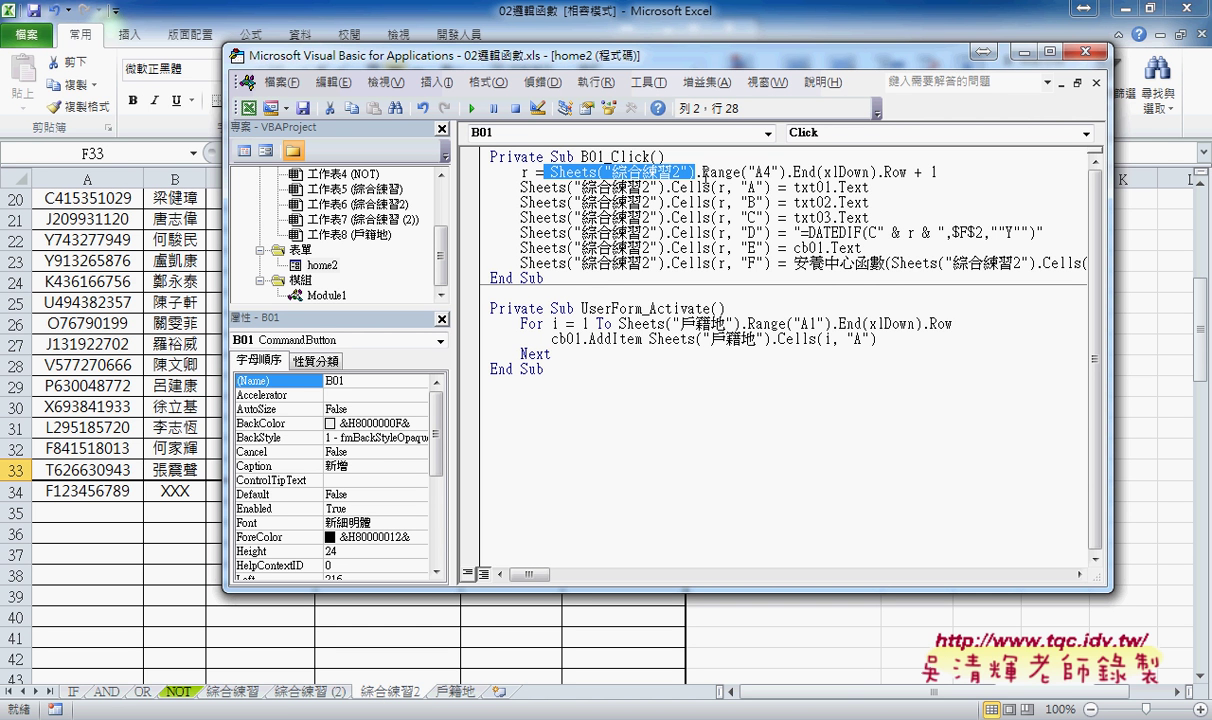
drag(696, 172, 786, 172)
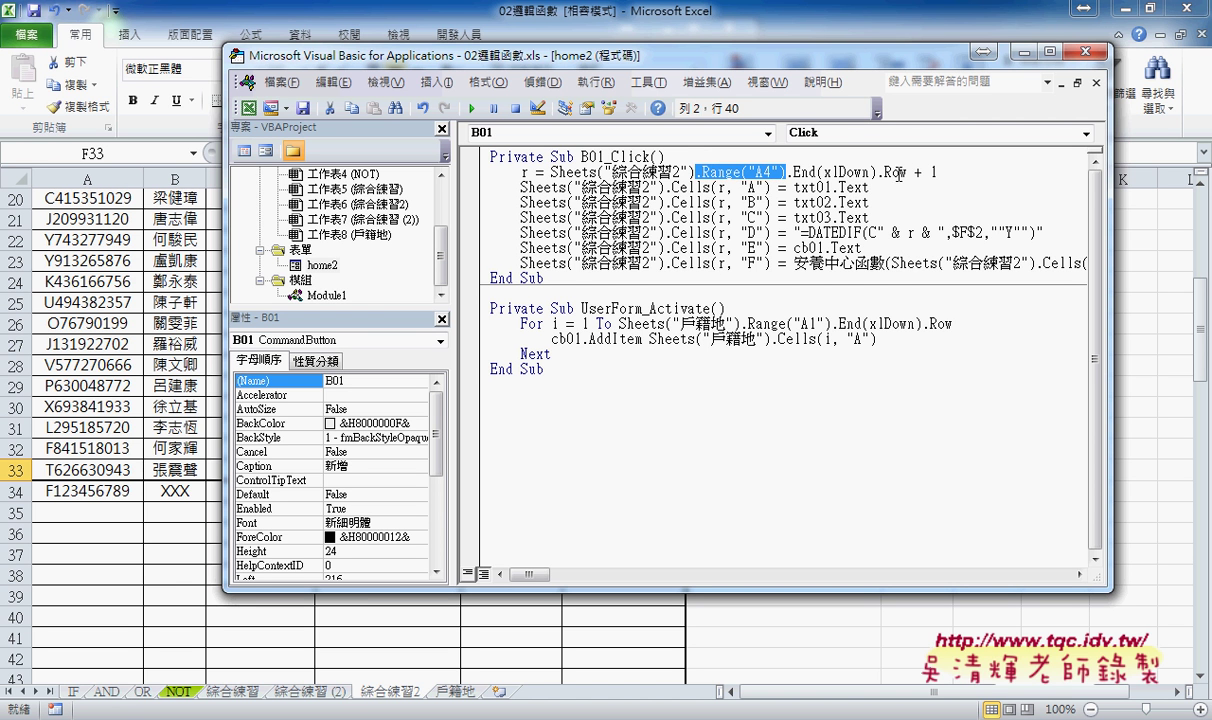
drag(907, 172, 696, 172)
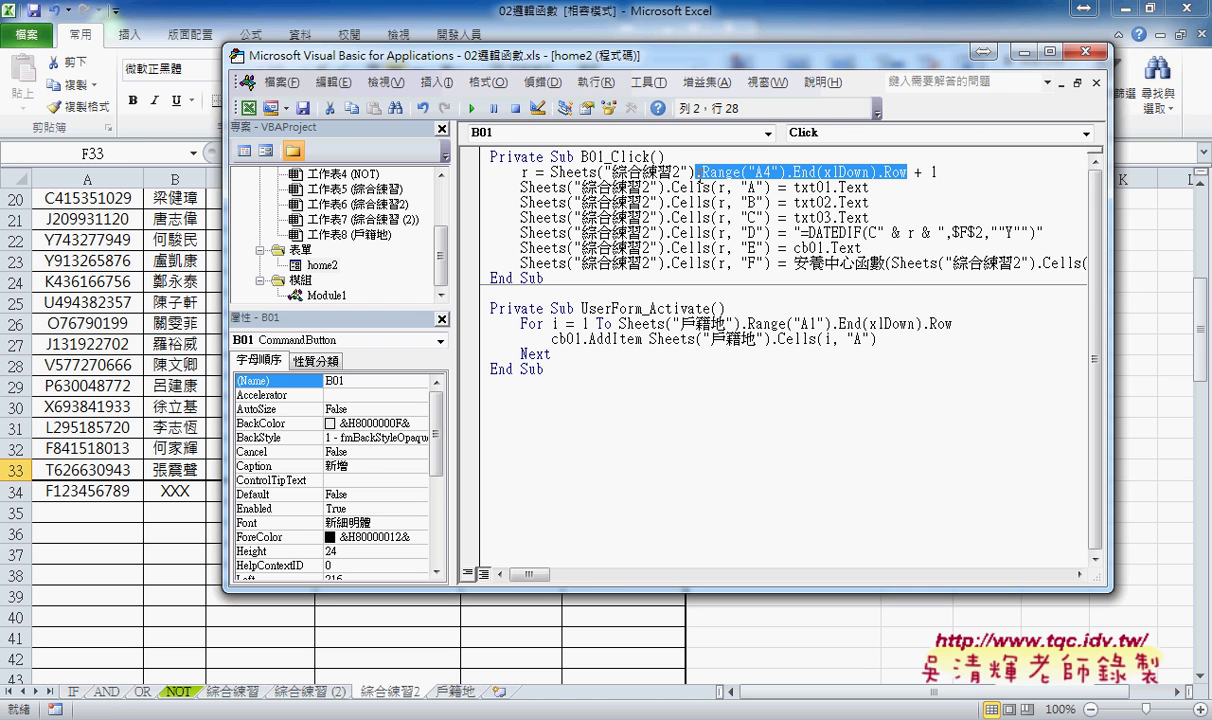
key(shift+Right)
drag(940, 172, 908, 172)
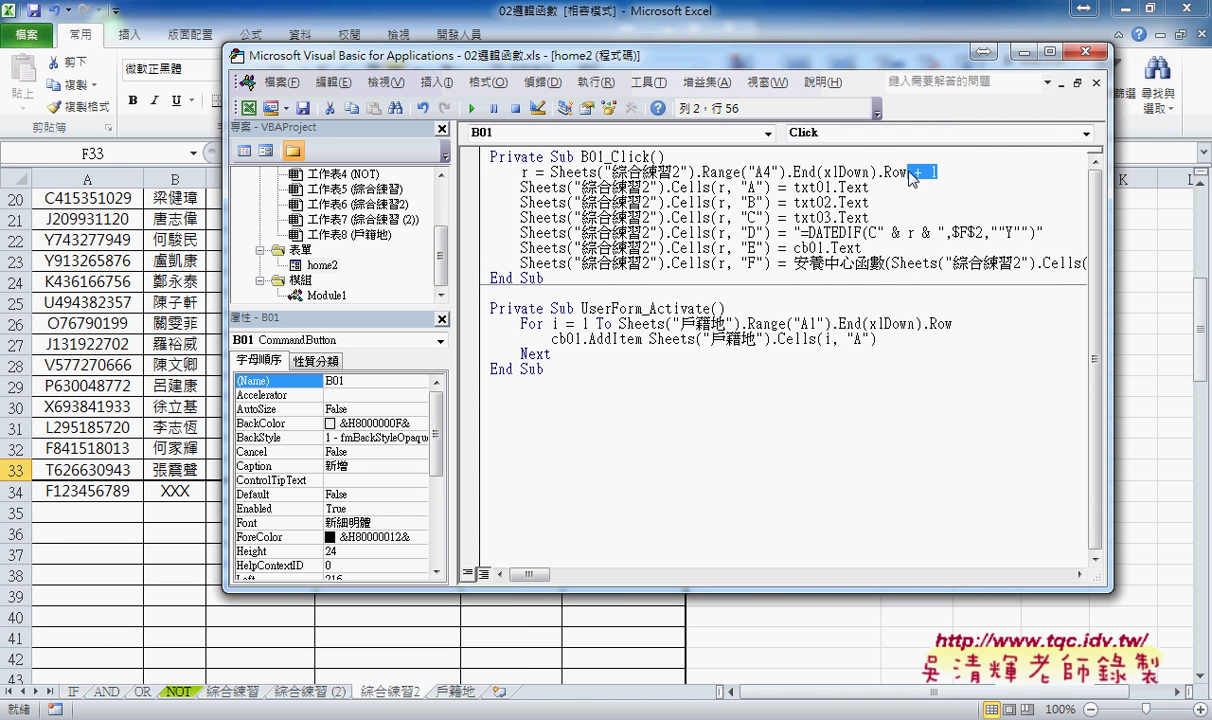
drag(550, 172, 703, 172)
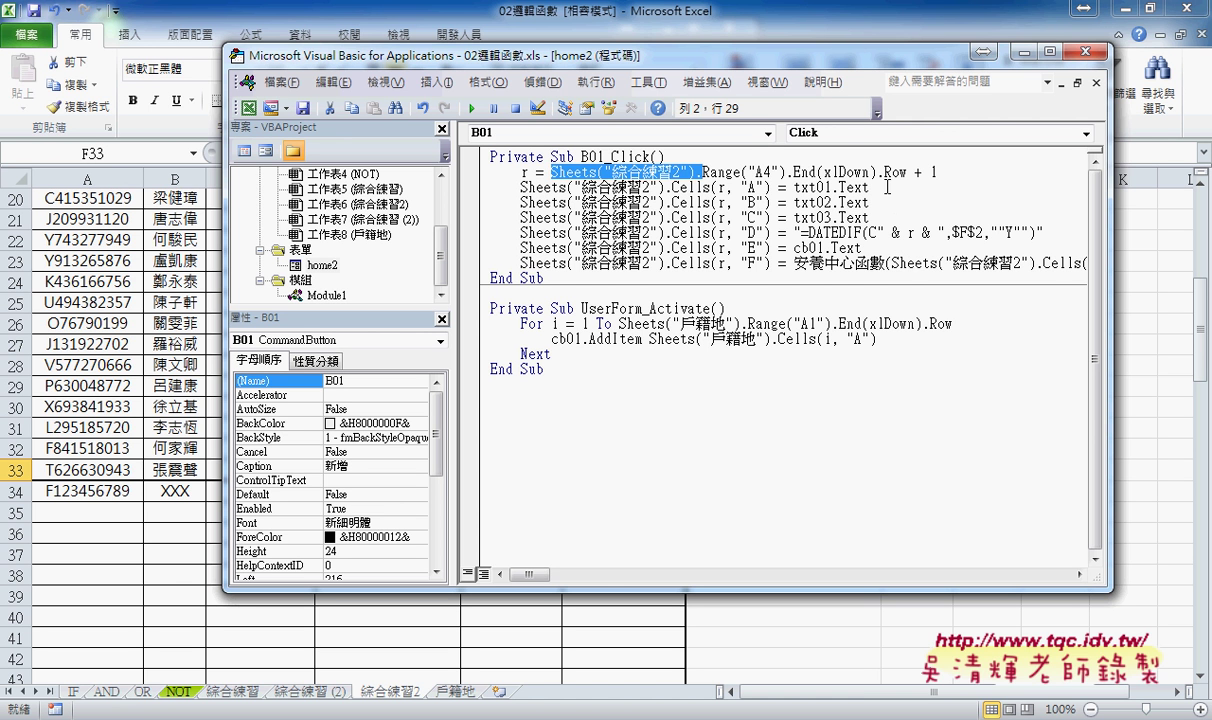
Highlight txt01, txt02 and txt03 feeding columns A–C, then shift the editor right
drag(869, 187, 795, 187)
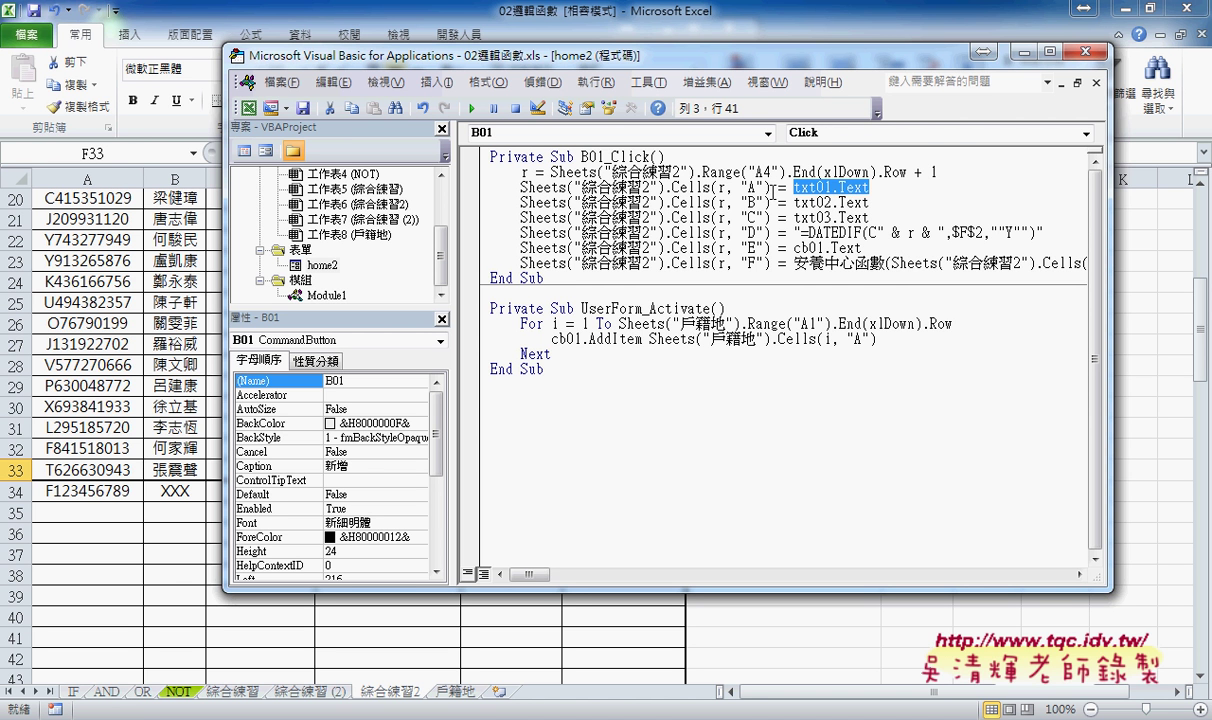
drag(771, 188, 672, 188)
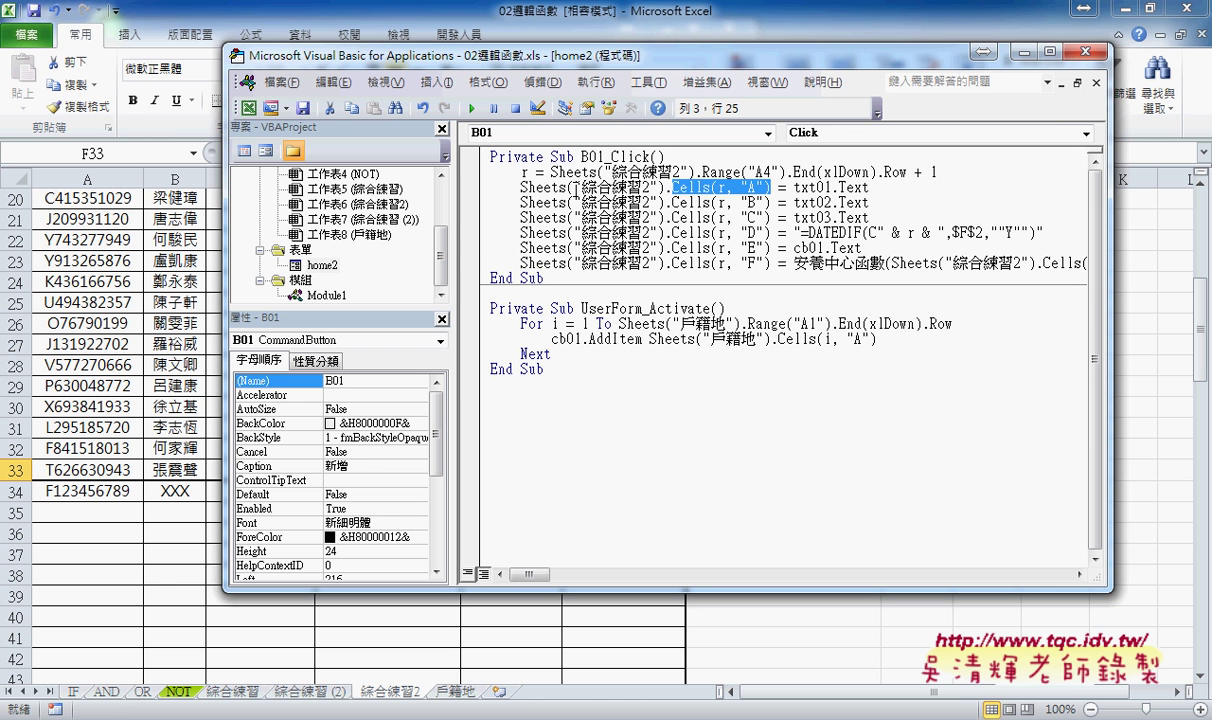
drag(869, 203, 795, 205)
drag(869, 217, 483, 188)
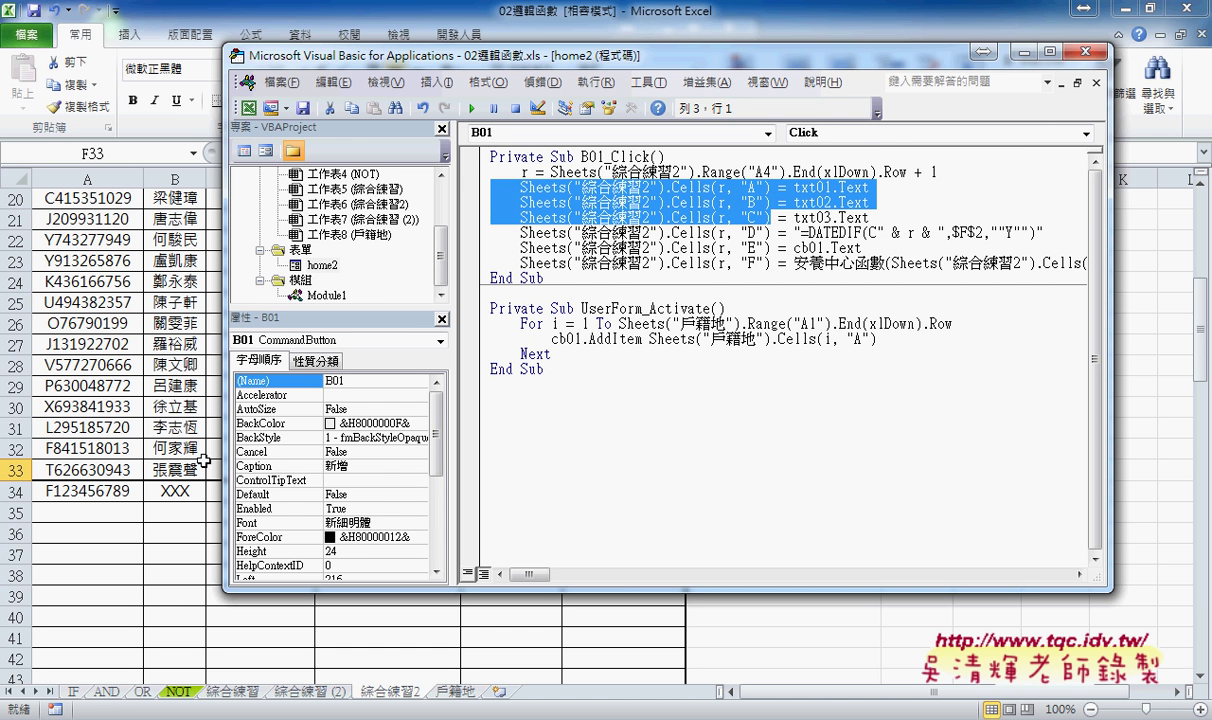
drag(350, 56, 493, 51)
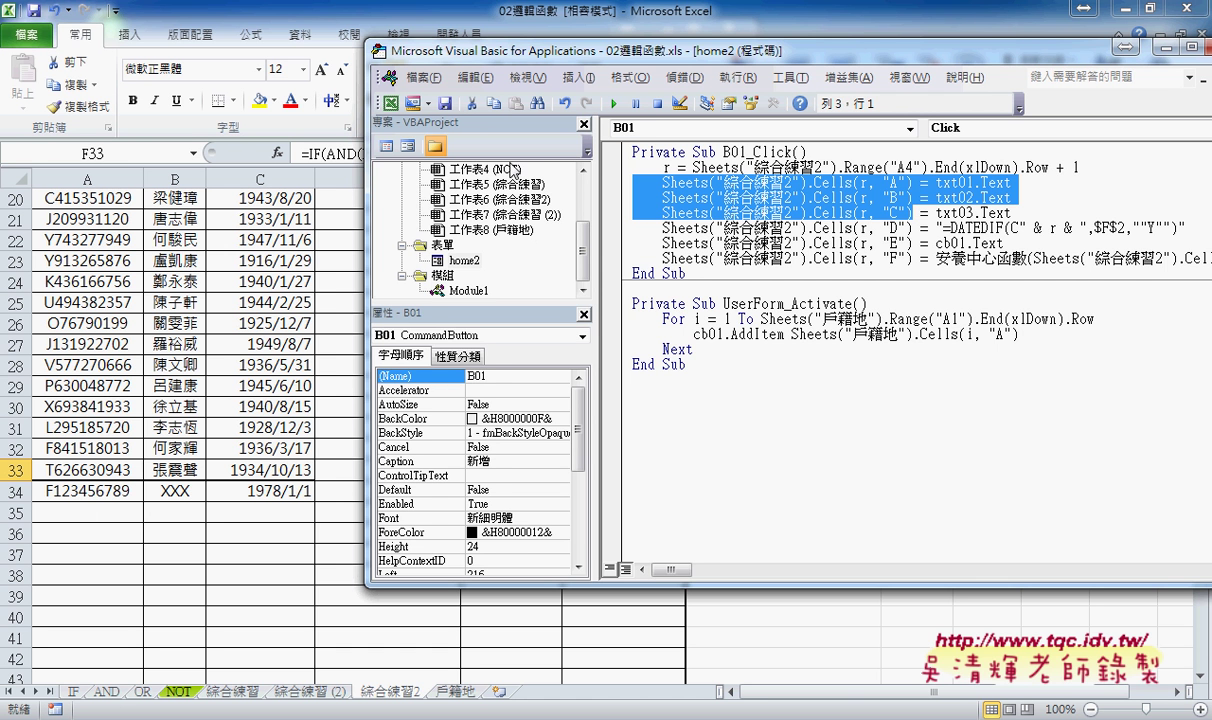
Bring the sheet forward on D34, showing its =DATEDIF(C34,$F$2,"Y") age of 38
drag(515, 52, 592, 54)
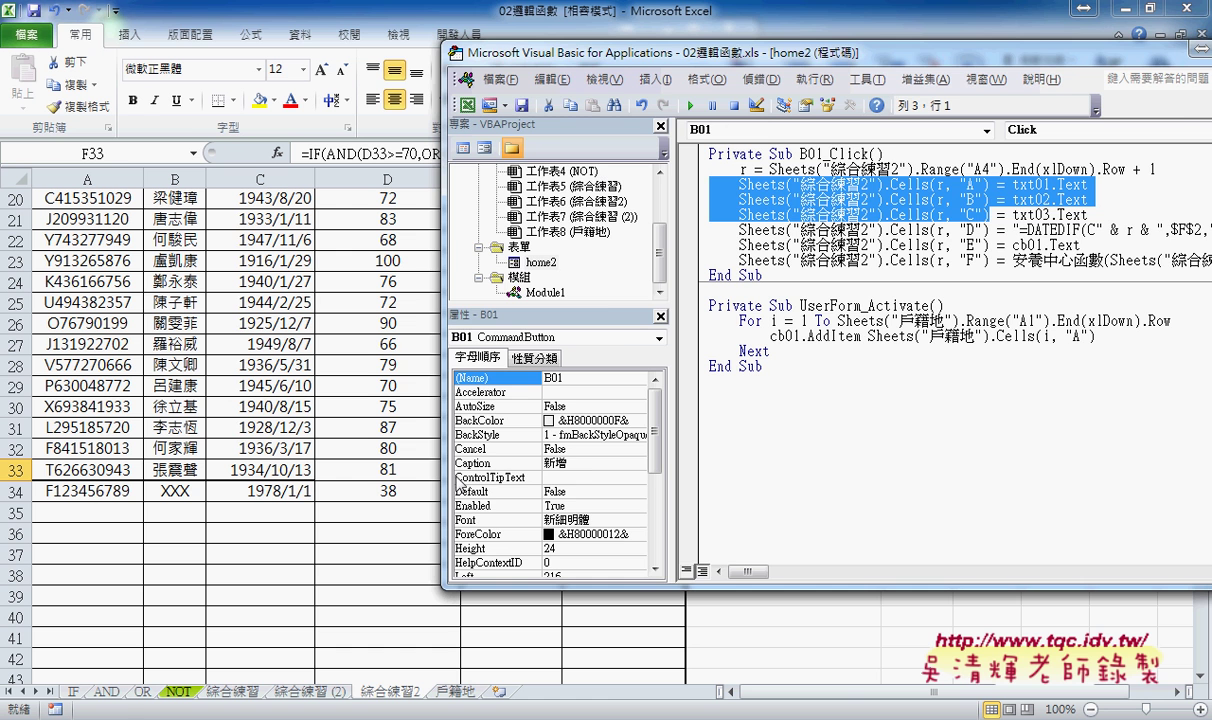
click(393, 491)
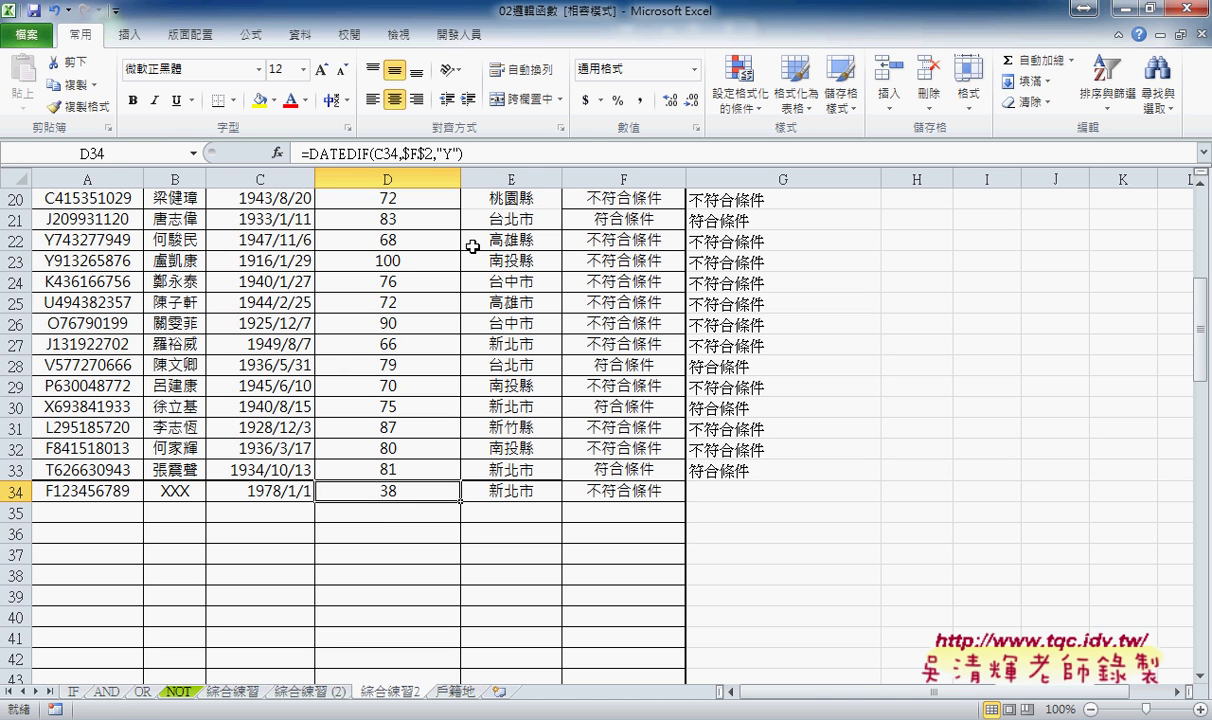
click(389, 512)
click(393, 491)
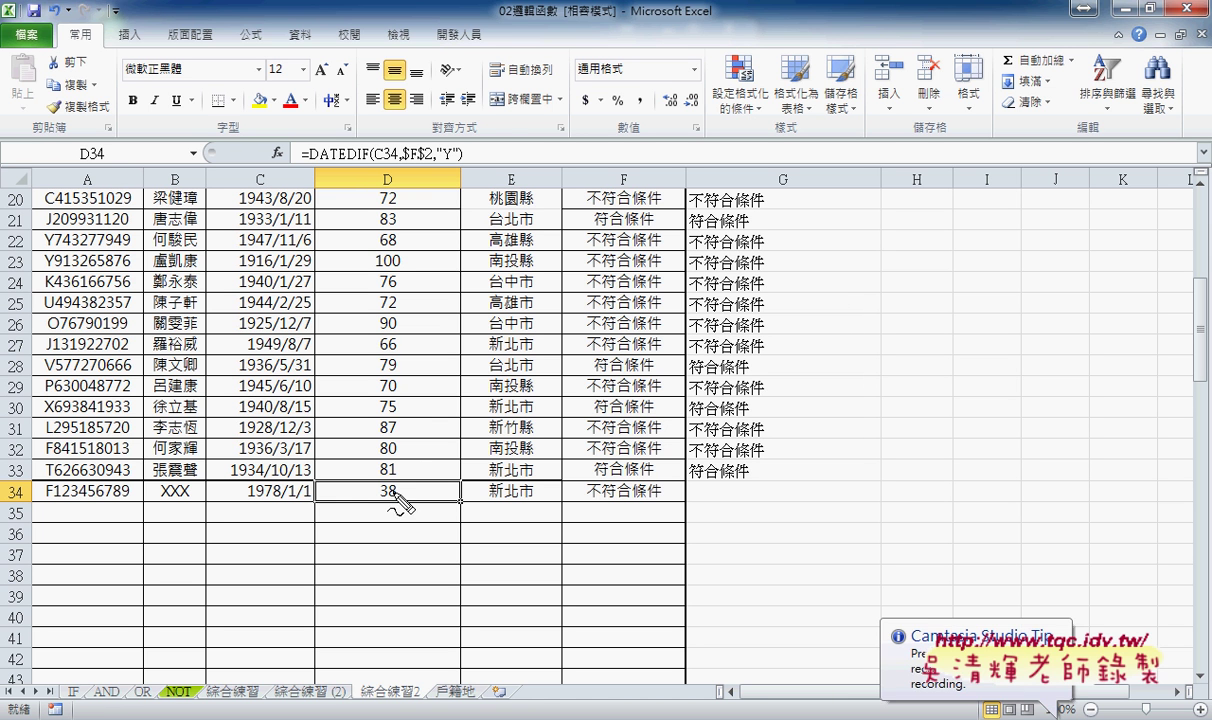
drag(392, 508, 400, 500)
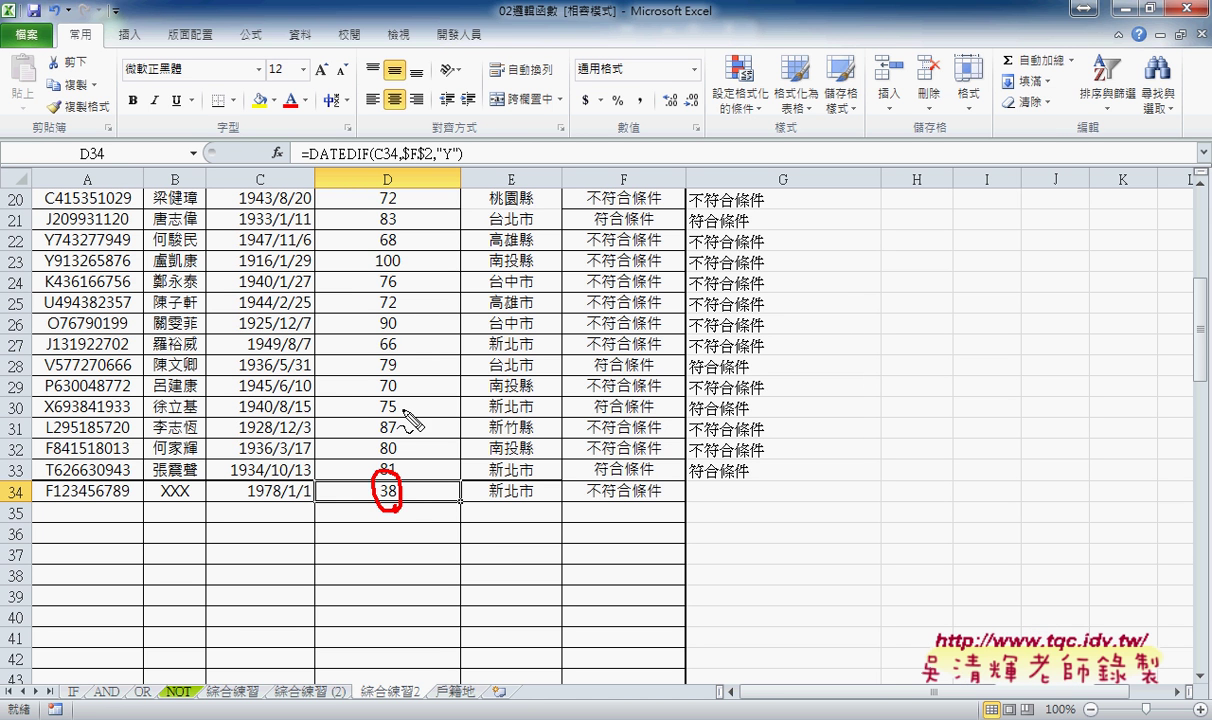
drag(410, 164, 305, 160)
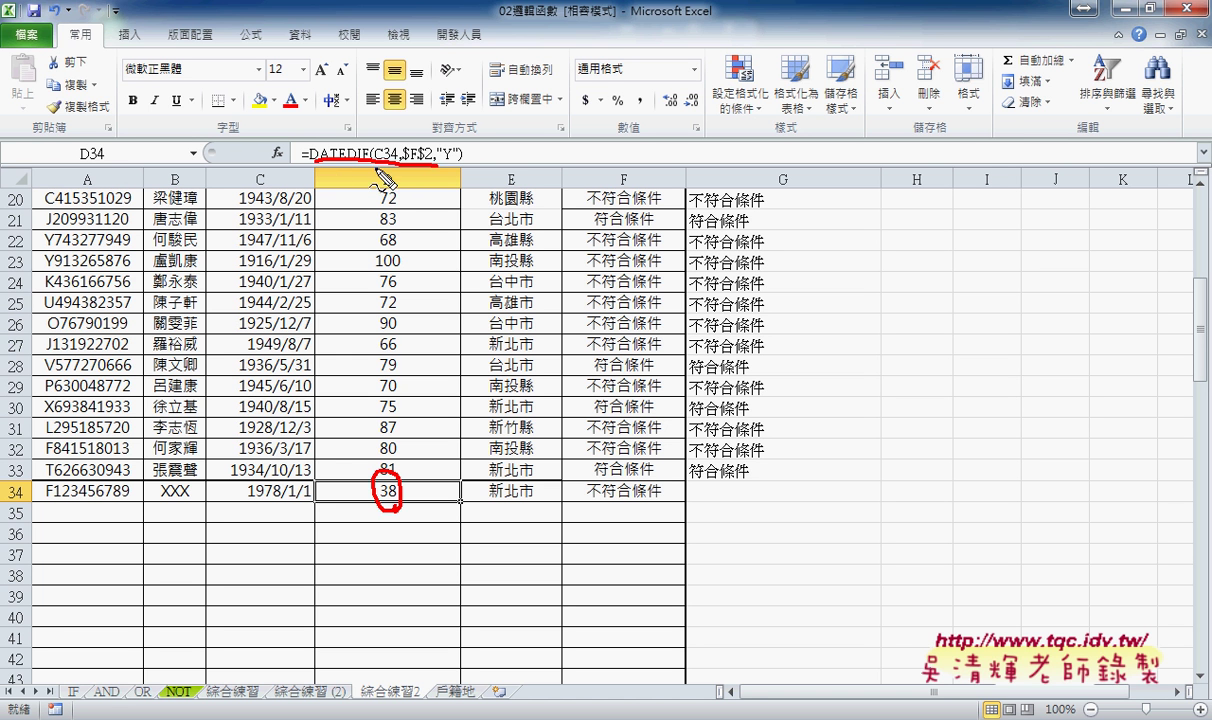
key(Escape)
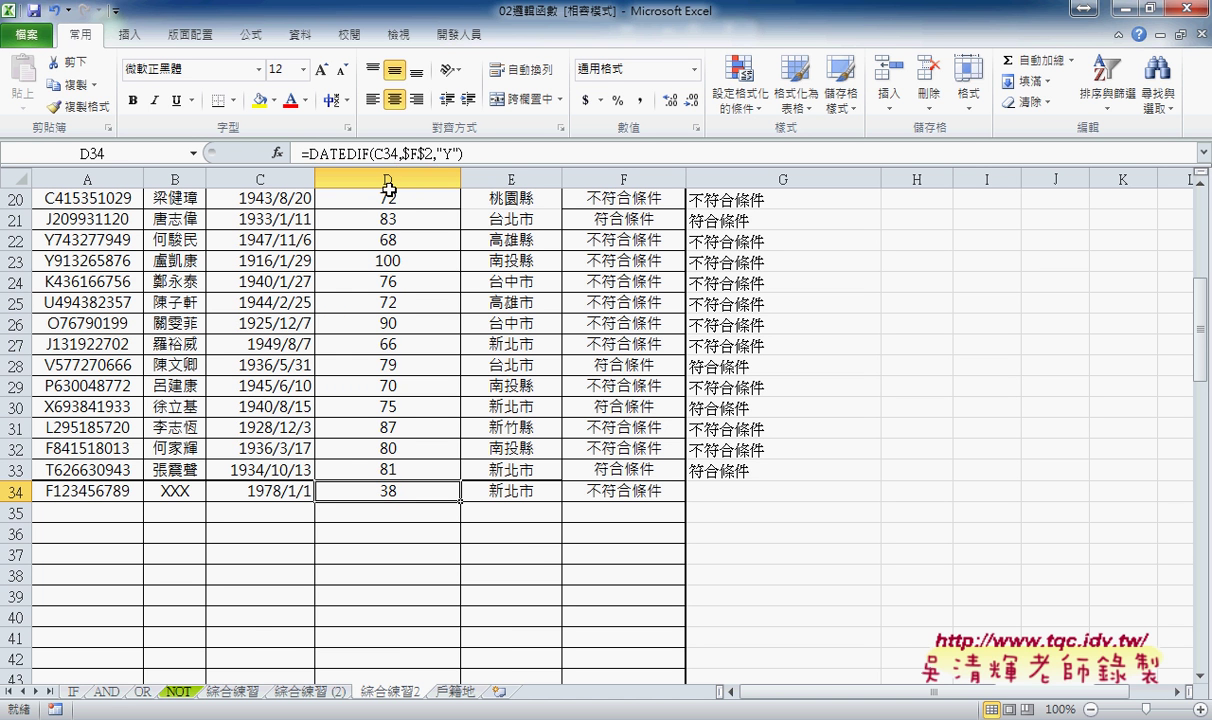
Compare the age formulas in D33 and D34
click(409, 469)
click(406, 490)
click(405, 467)
click(404, 491)
Change D33's age formula to use the absolute $F$2 reference like D34
click(405, 151)
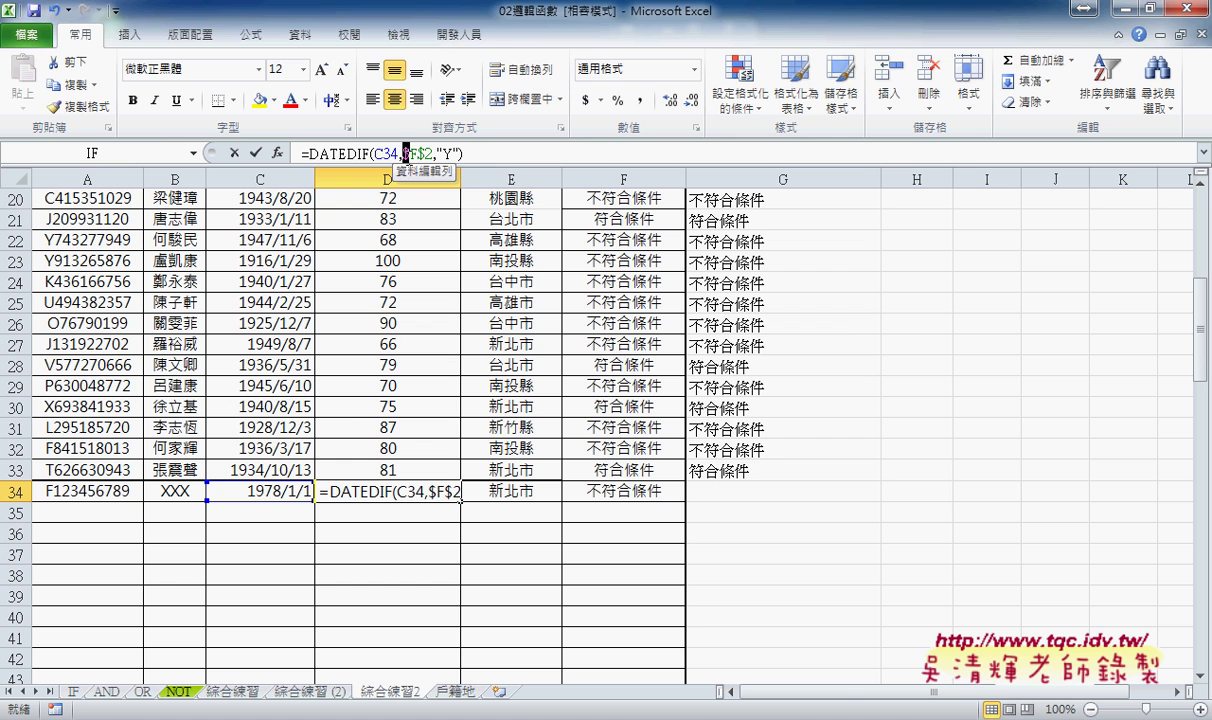
drag(402, 153, 409, 153)
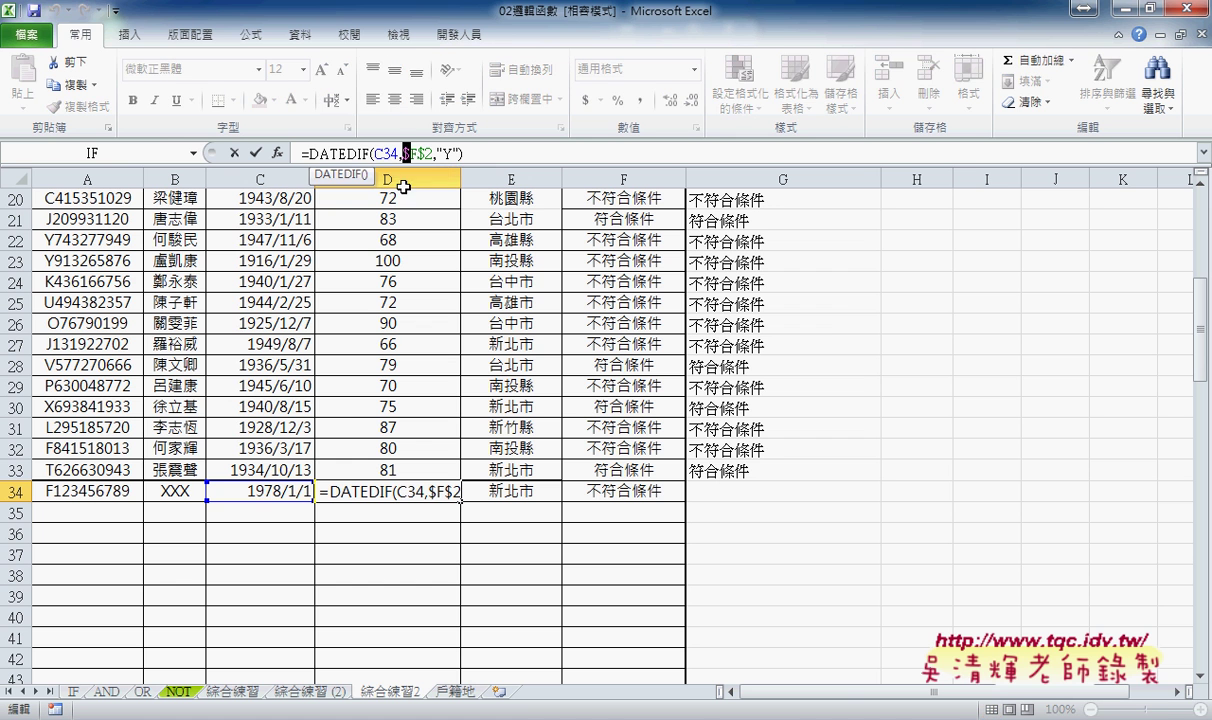
click(234, 152)
click(351, 462)
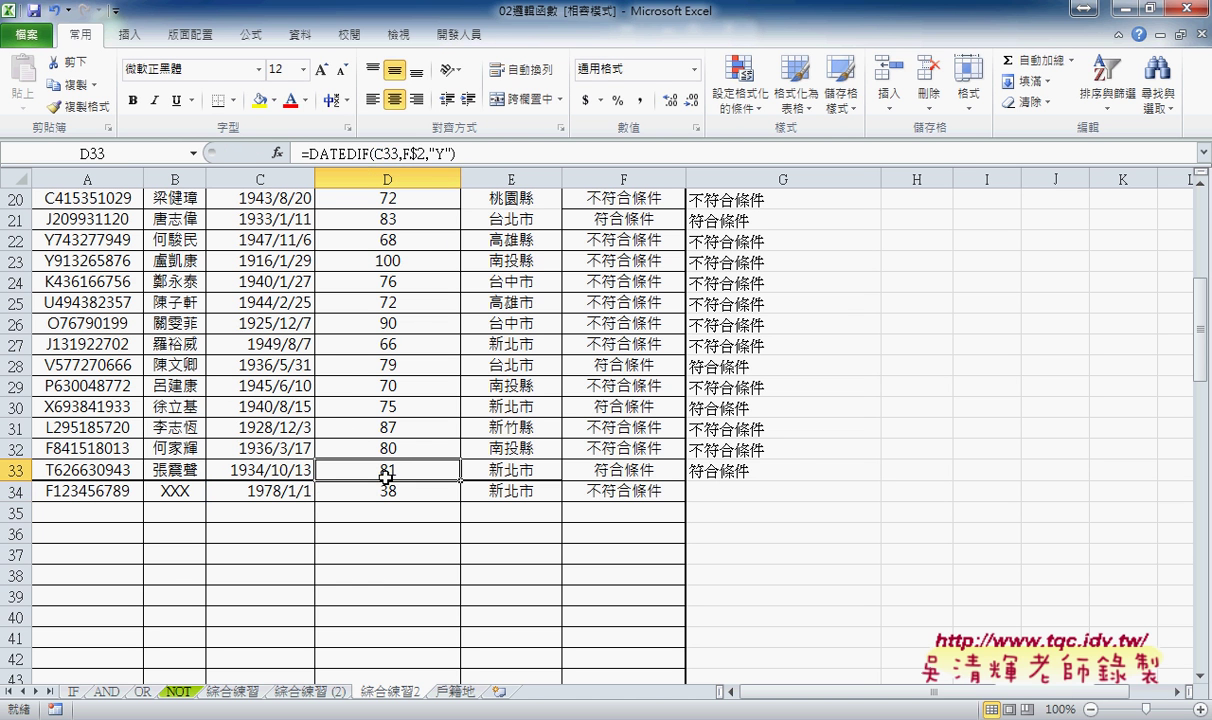
click(402, 153)
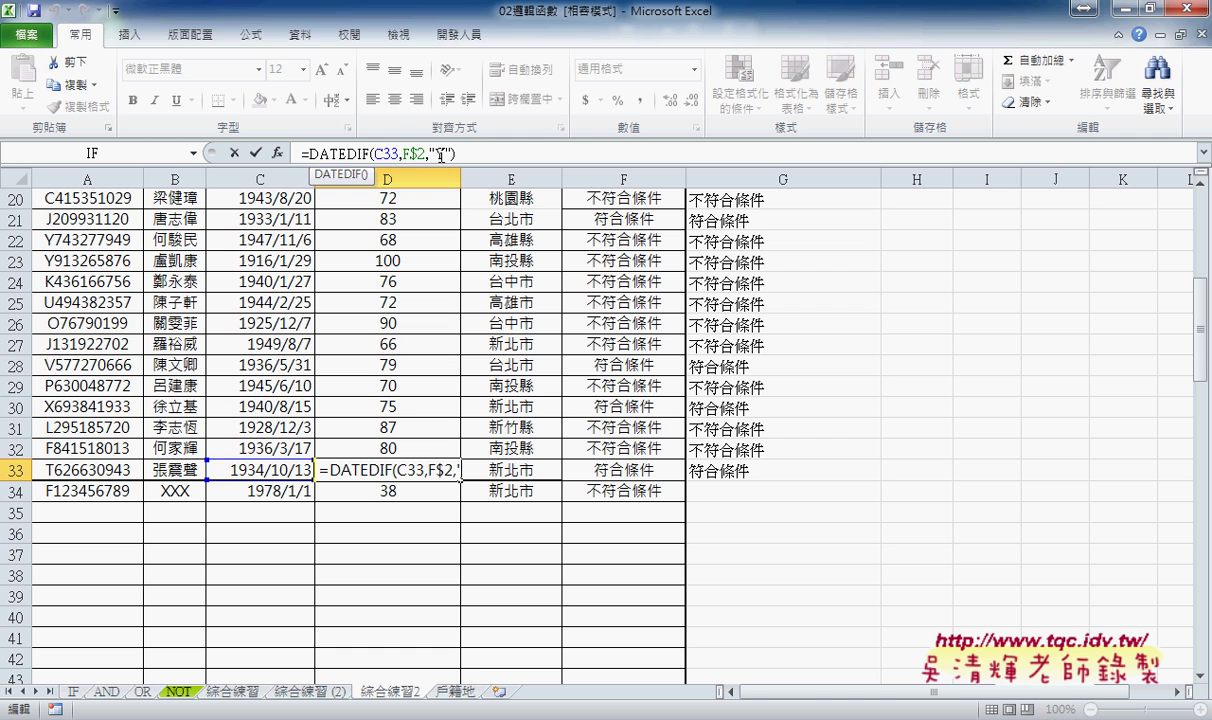
text($)
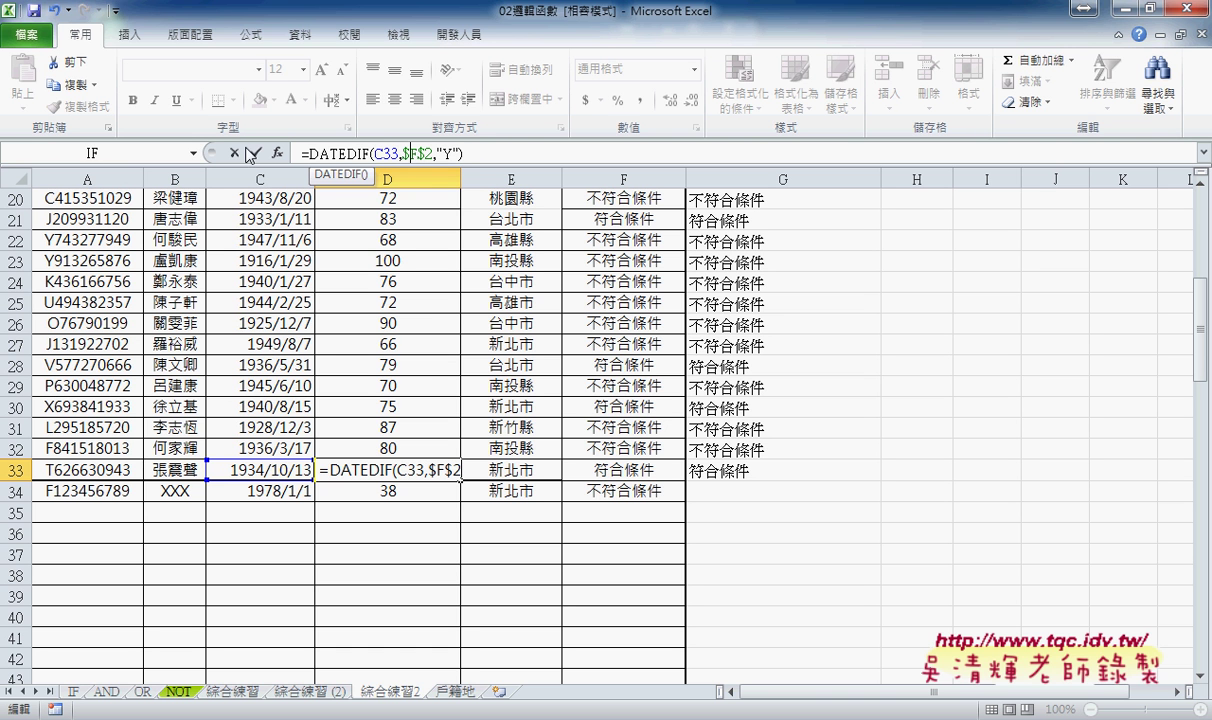
click(256, 152)
Compare the corrected D33 formula against D34's formula
key(Down)
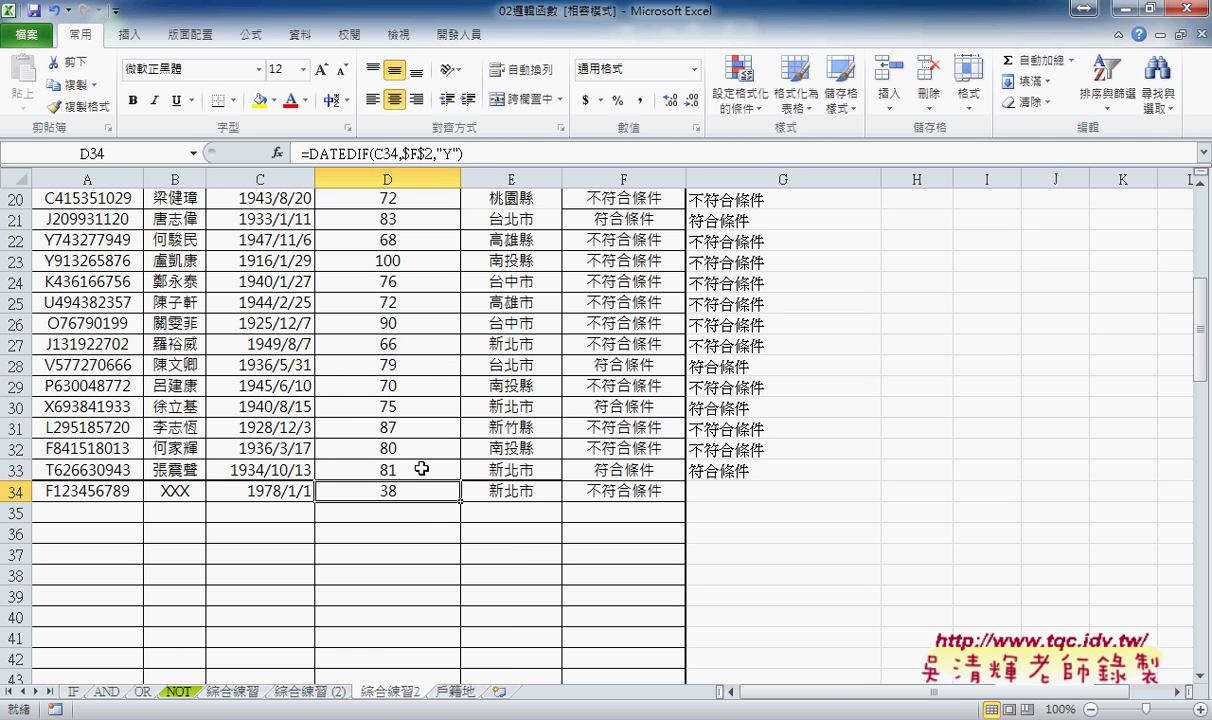
key(Up)
key(Down)
click(425, 475)
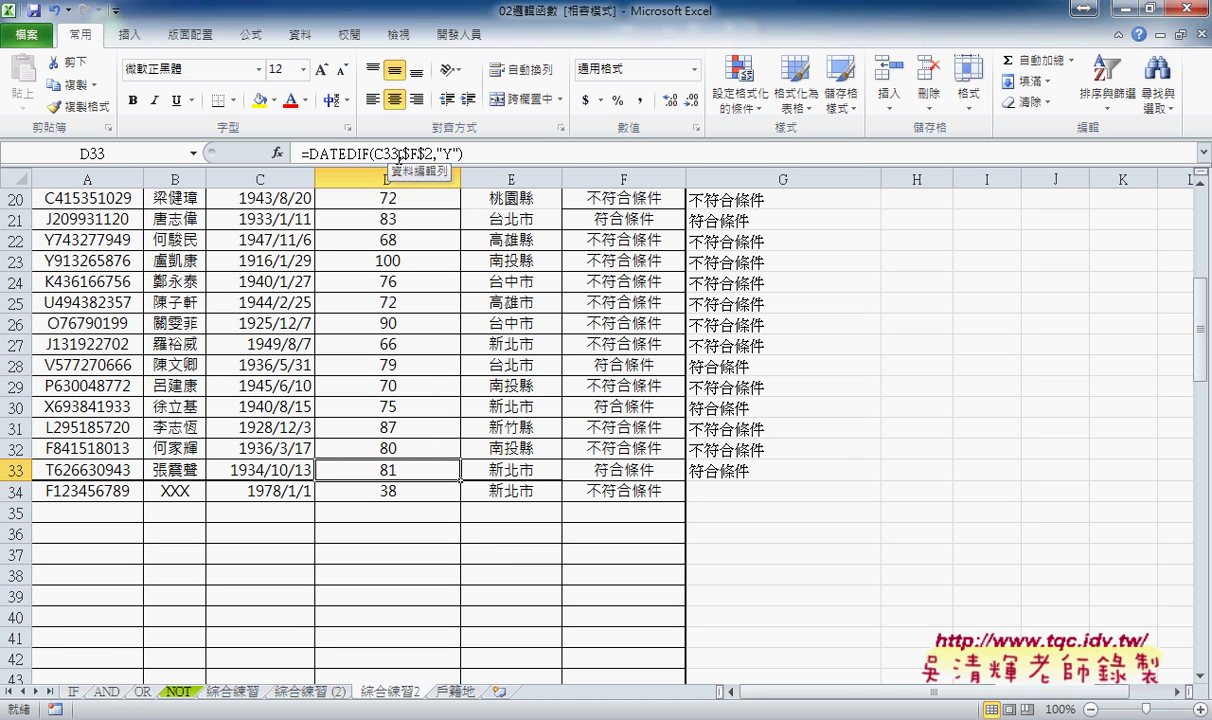
click(385, 488)
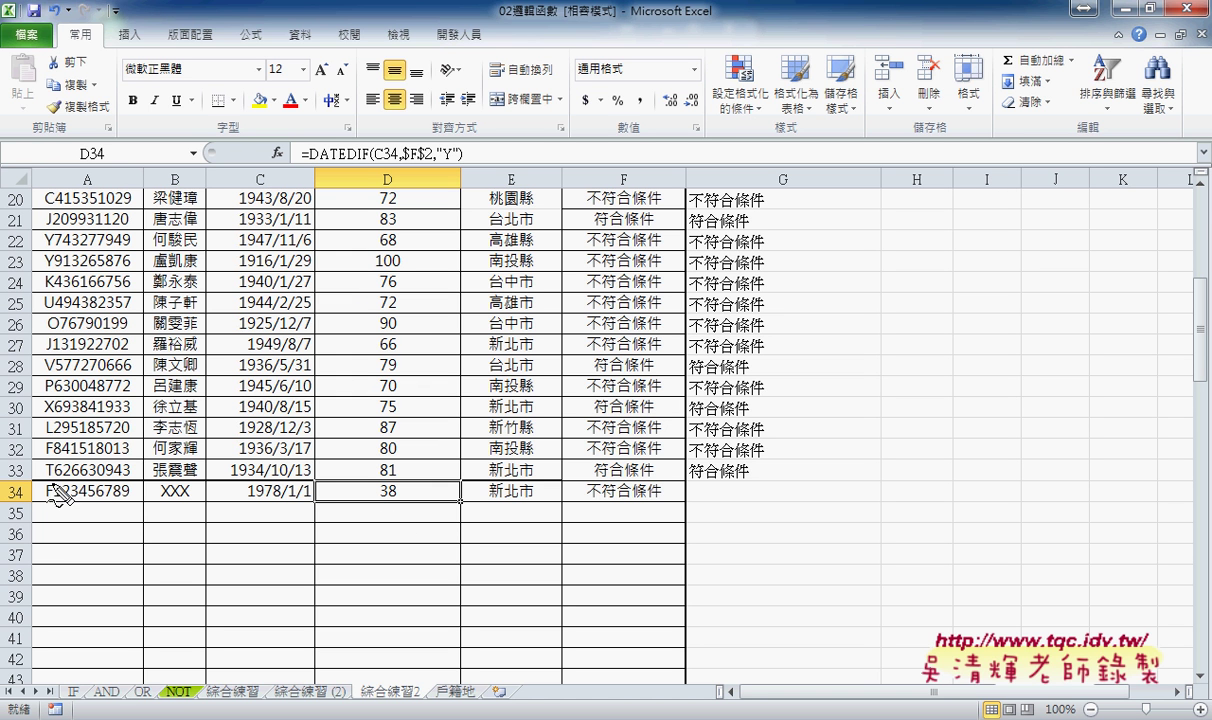
Annotate row 35 and the C34 reference and Y argument in D34's formula
drag(15, 505, 16, 506)
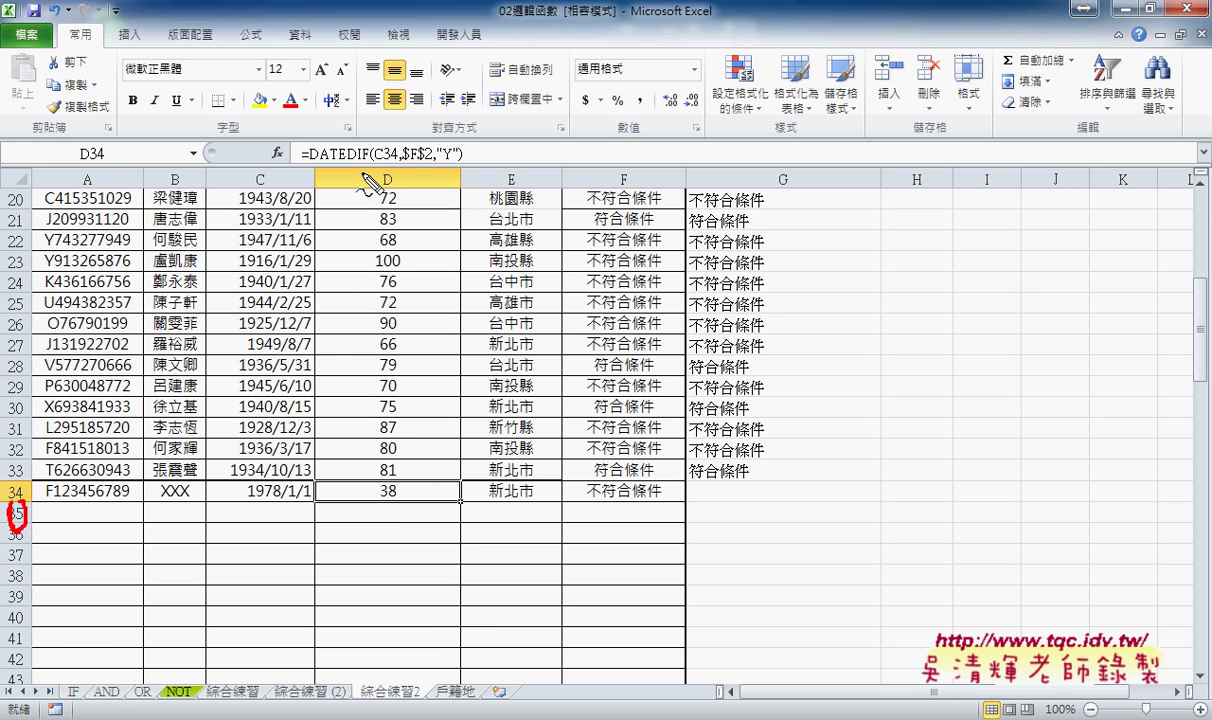
drag(376, 165, 462, 137)
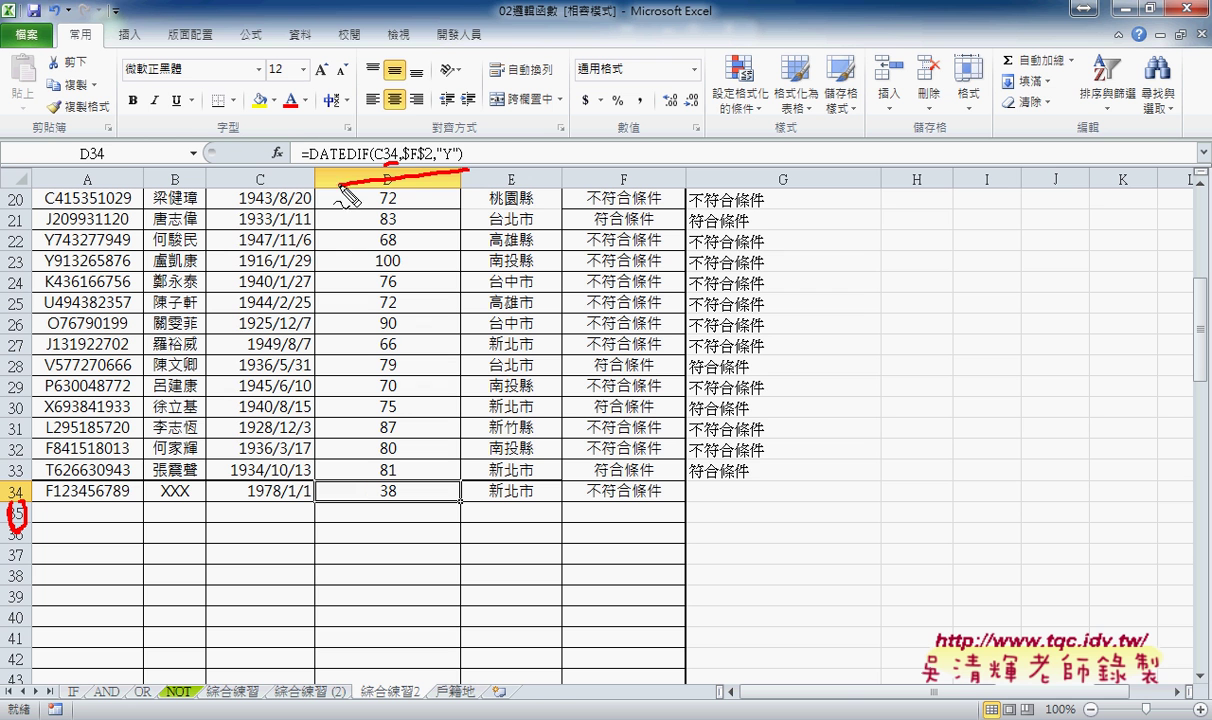
mouse_move(384, 166)
mouse_down()
mouse_move(400, 168)
mouse_move(390, 236)
mouse_move(399, 227)
mouse_move(412, 268)
mouse_up()
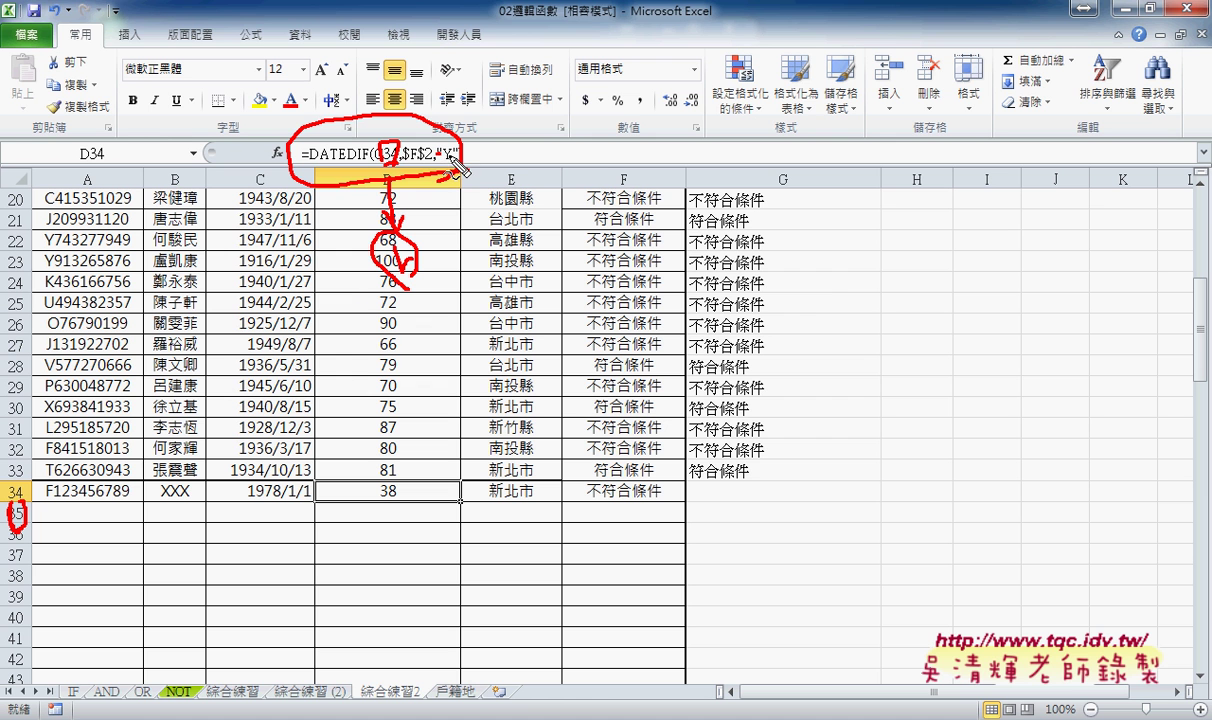
mouse_move(440, 167)
mouse_down()
mouse_move(538, 165)
mouse_move(613, 182)
mouse_move(614, 193)
mouse_up()
mouse_move(645, 142)
mouse_down()
mouse_move(645, 160)
mouse_move(665, 160)
mouse_up()
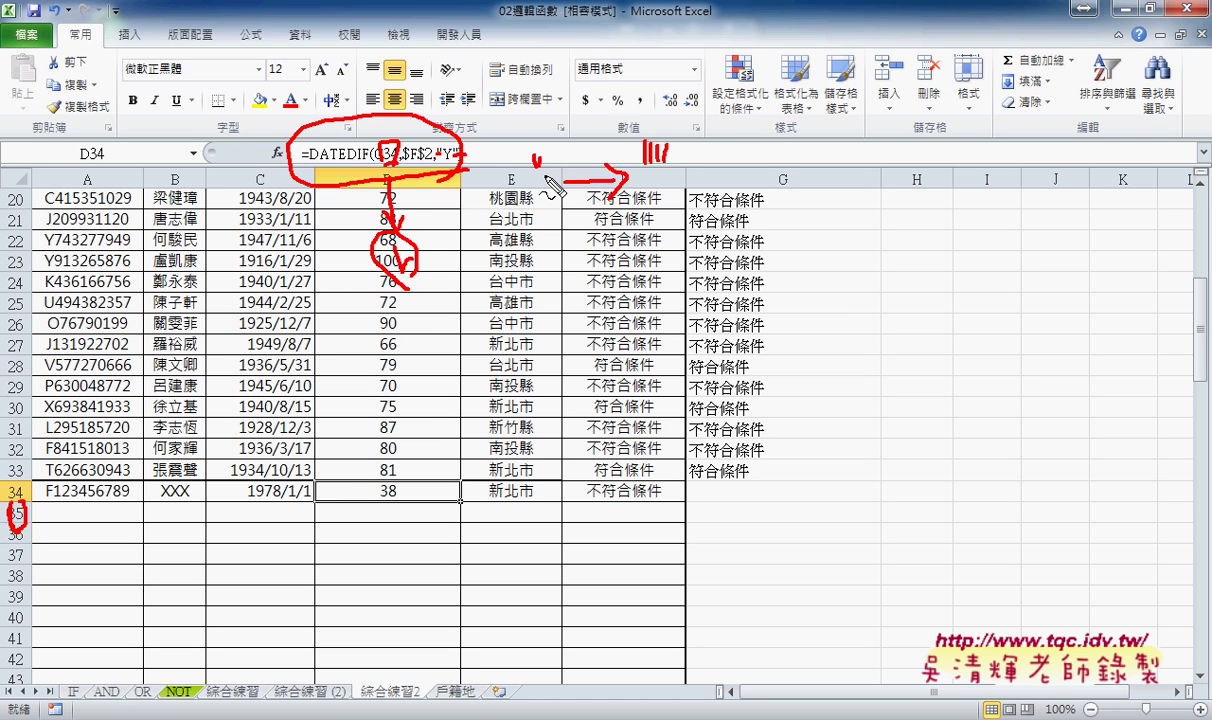
Clear the annotations and copy D34's DATEDIF formula text without changing it
key(Escape)
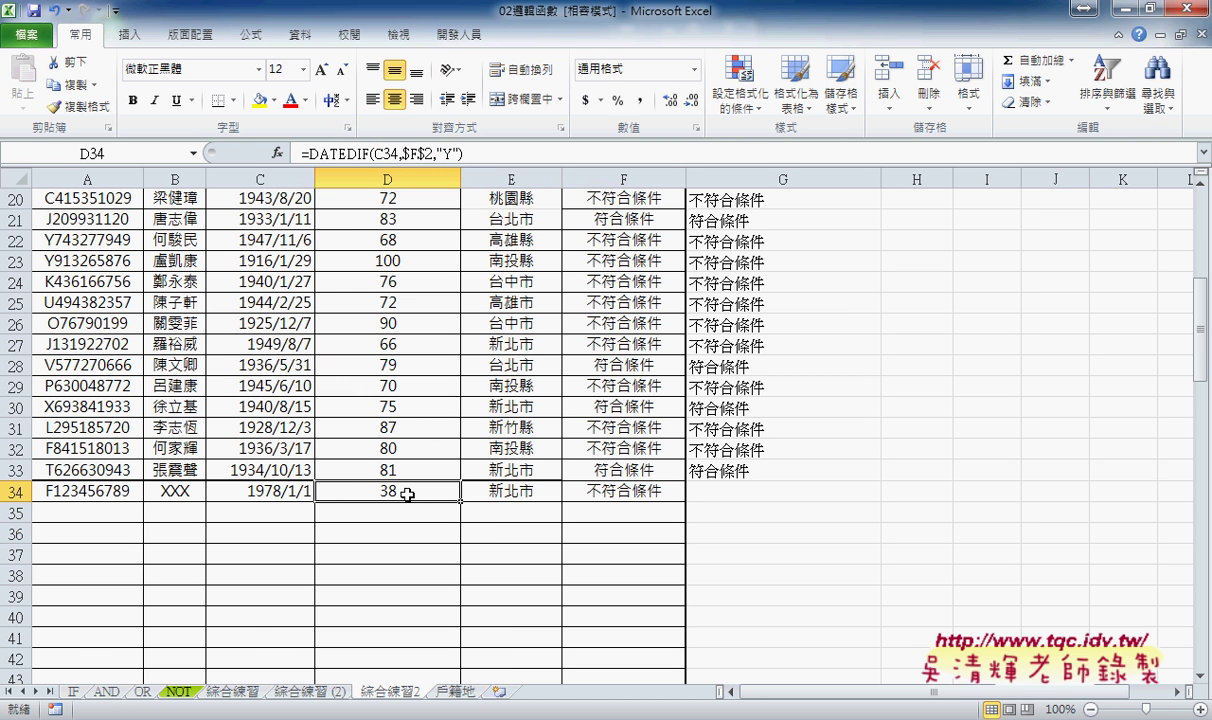
drag(460, 153, 250, 160)
key(ctrl+c)
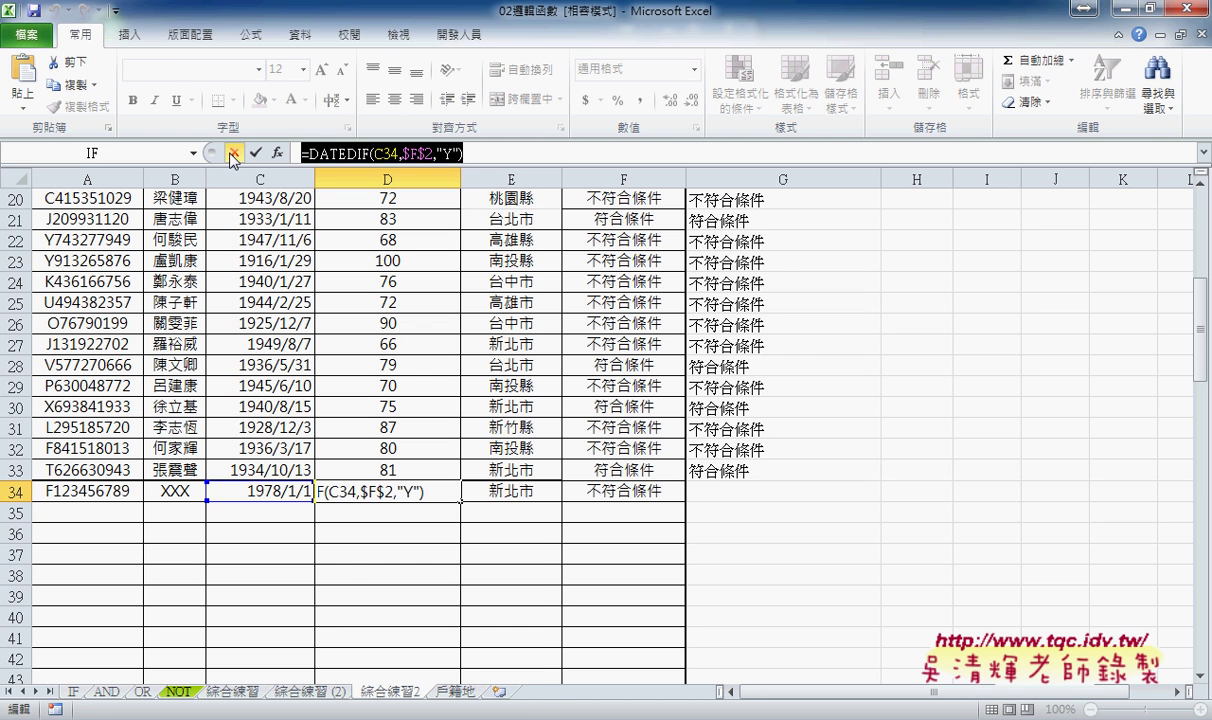
click(233, 154)
Paste D34's DATEDIF formula into the column D code string, doubling the quotes around Y
click(400, 583)
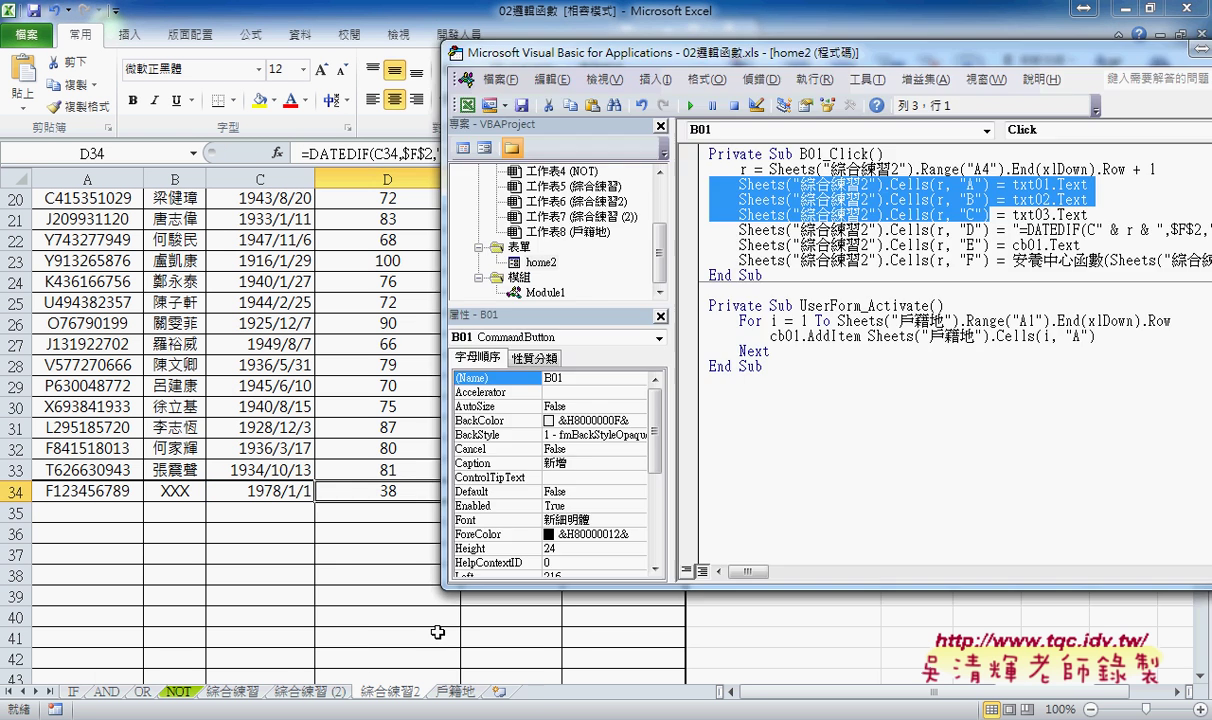
drag(669, 199, 531, 199)
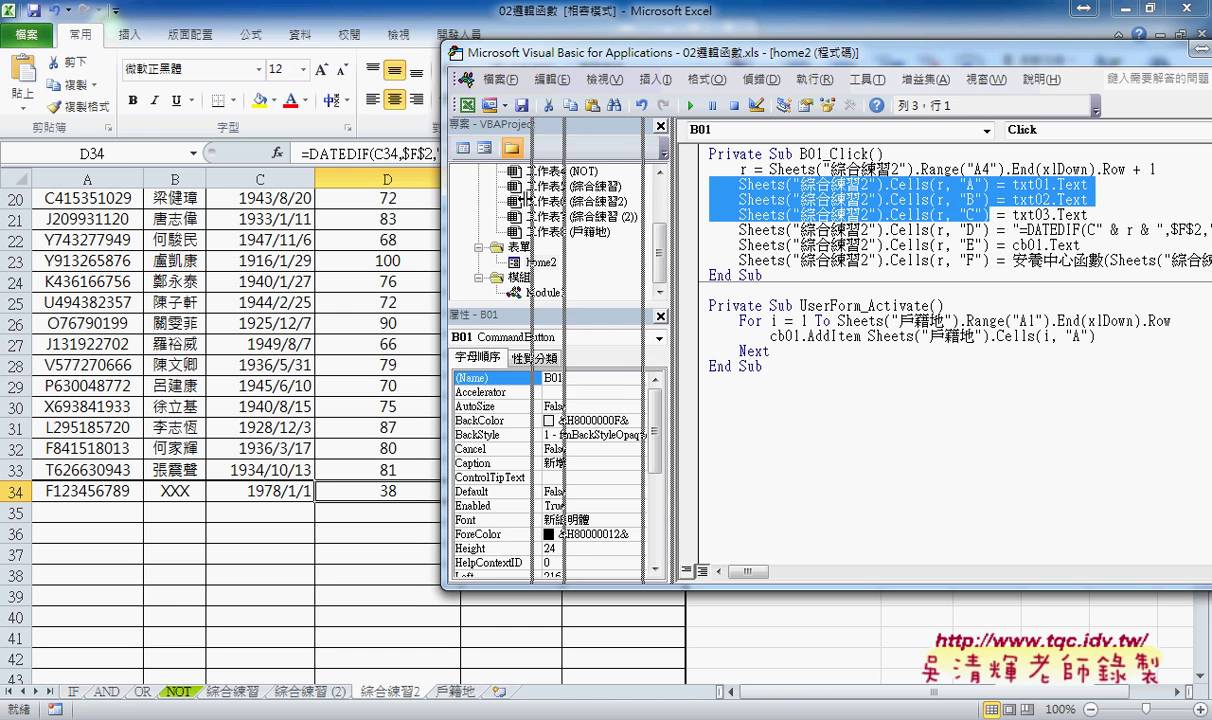
drag(738, 59, 579, 67)
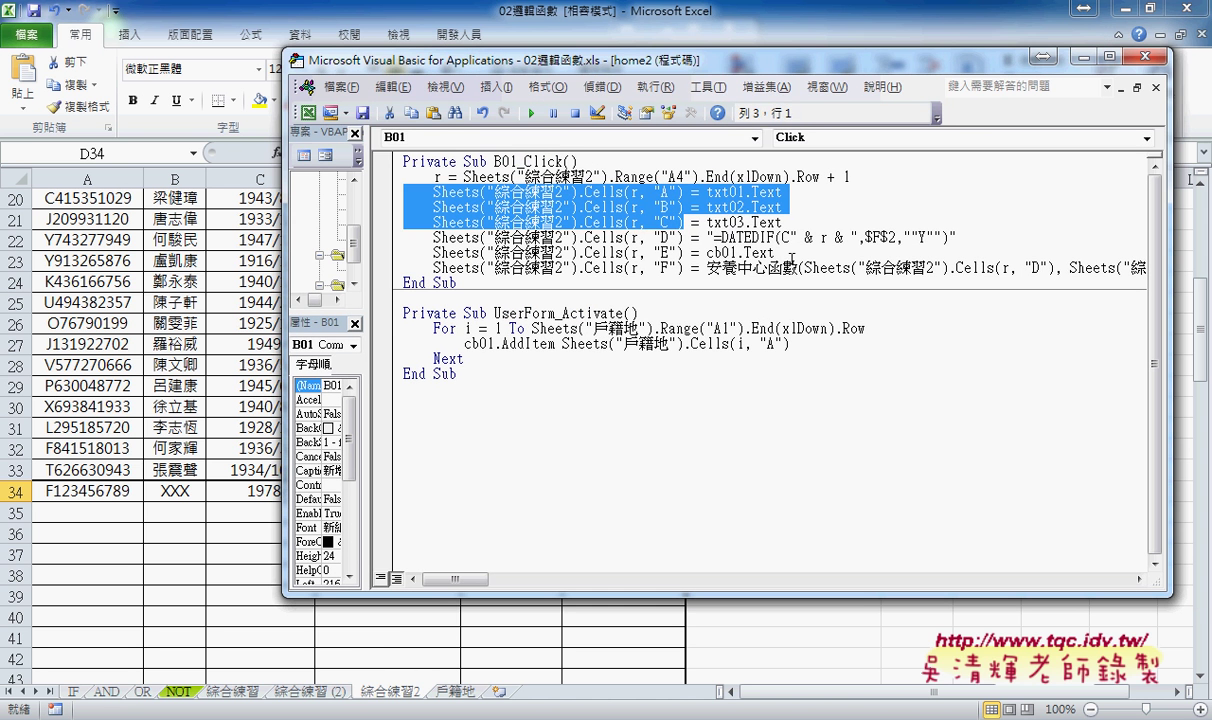
click(714, 237)
drag(714, 237, 953, 238)
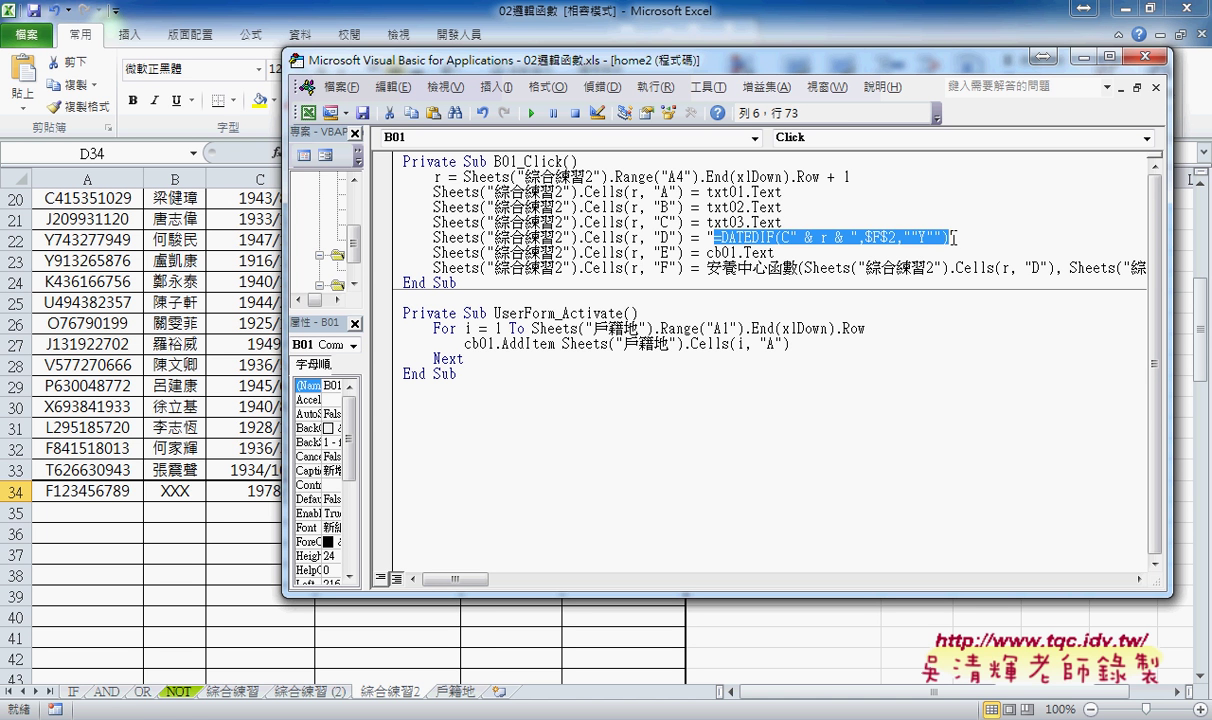
key(ctrl+v)
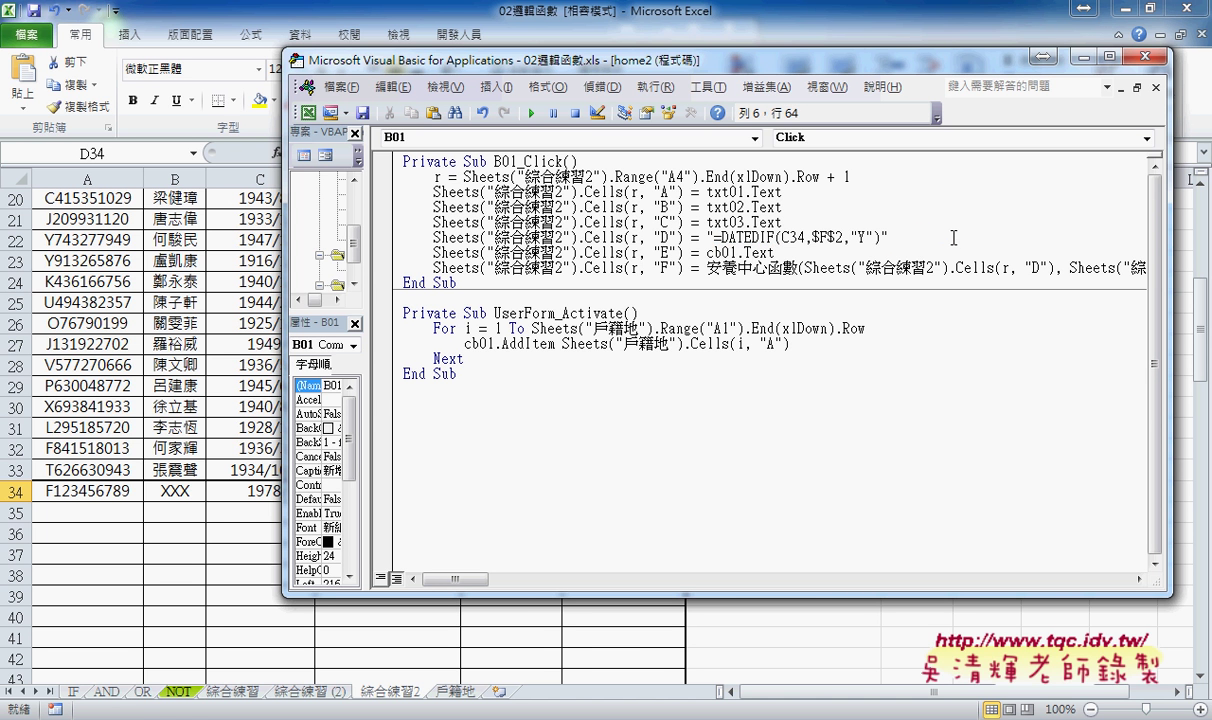
key(Left)
key(Left)
key(Left)
text(")
key(Right)
text(")
Replace the fixed row 34 in C34 with " & r & " in the formula string
drag(896, 237, 714, 238)
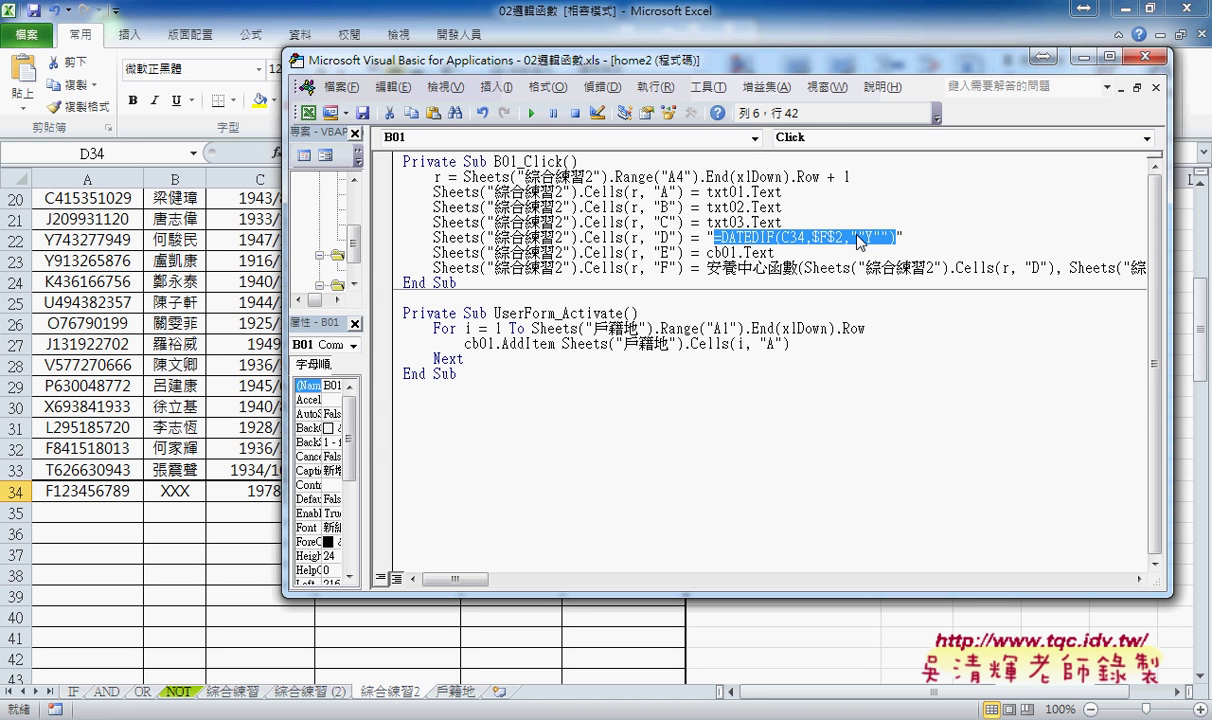
drag(789, 237, 806, 237)
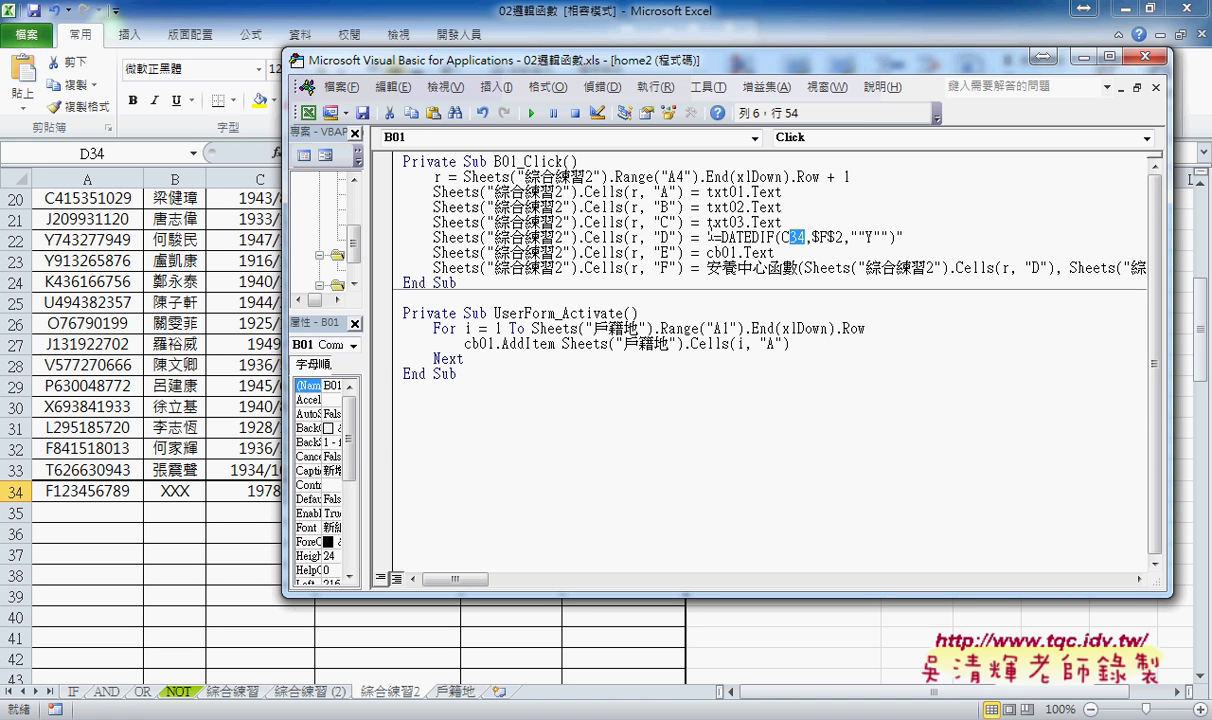
key(BackSpace)
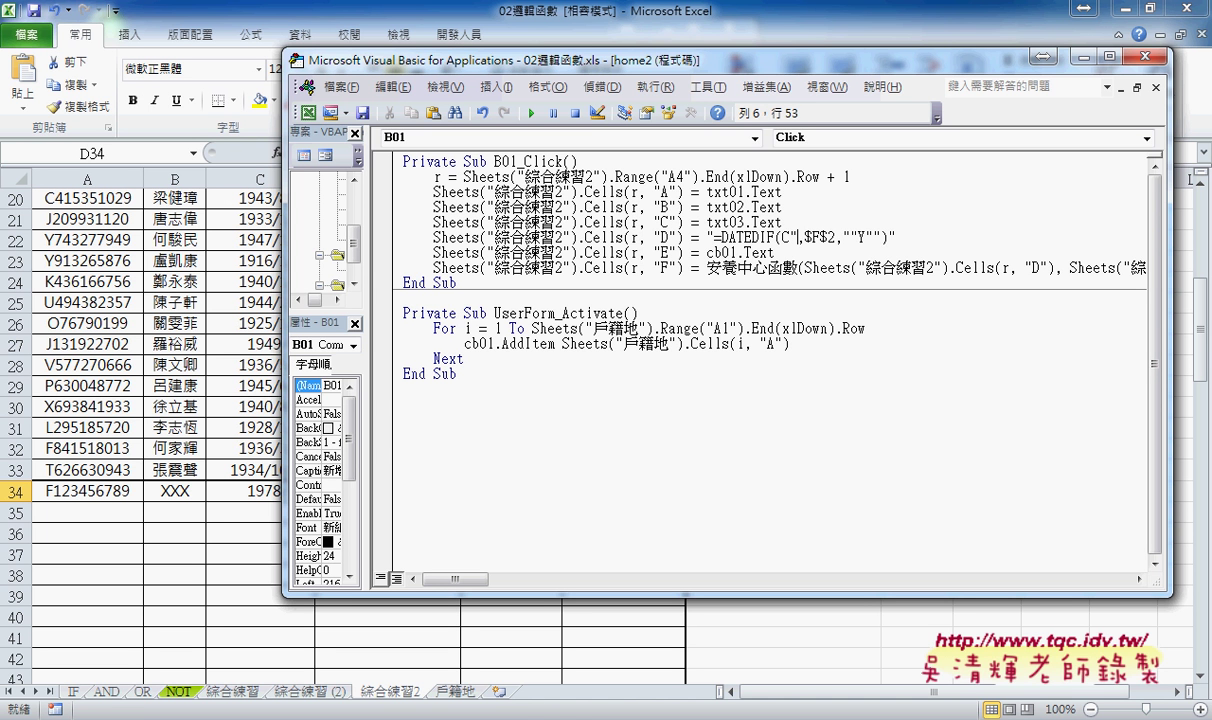
text(")
drag(805, 237, 908, 237)
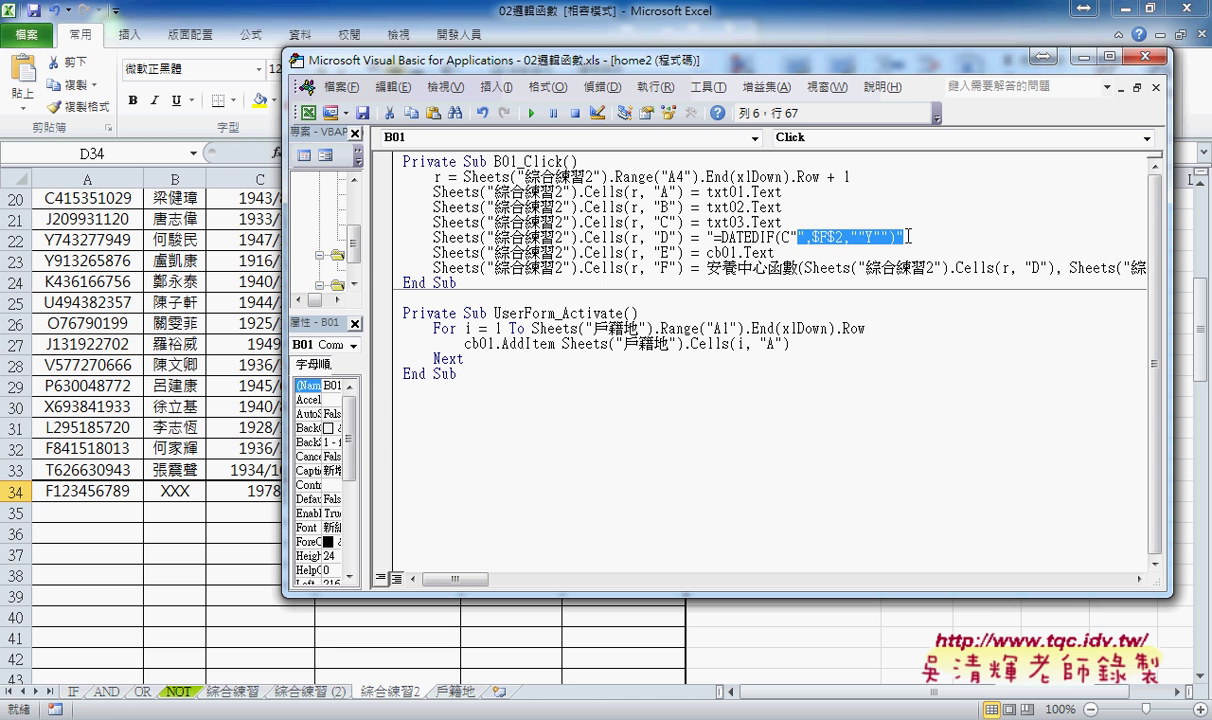
drag(708, 237, 806, 238)
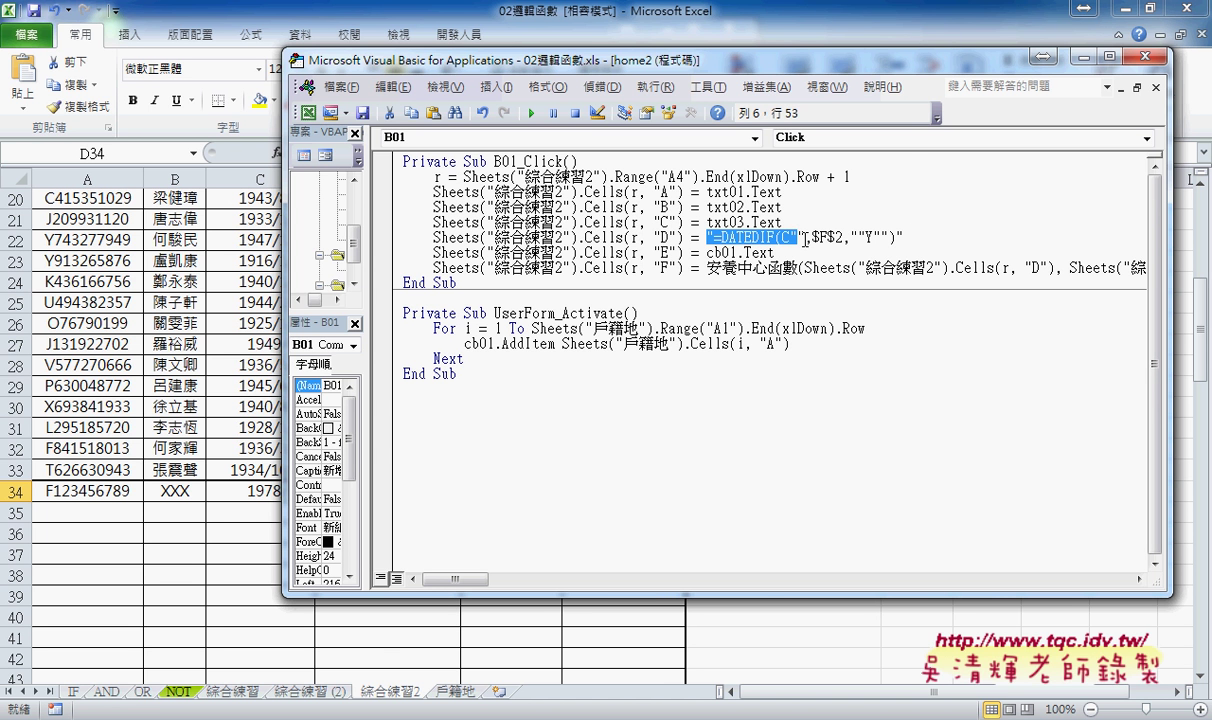
click(806, 238)
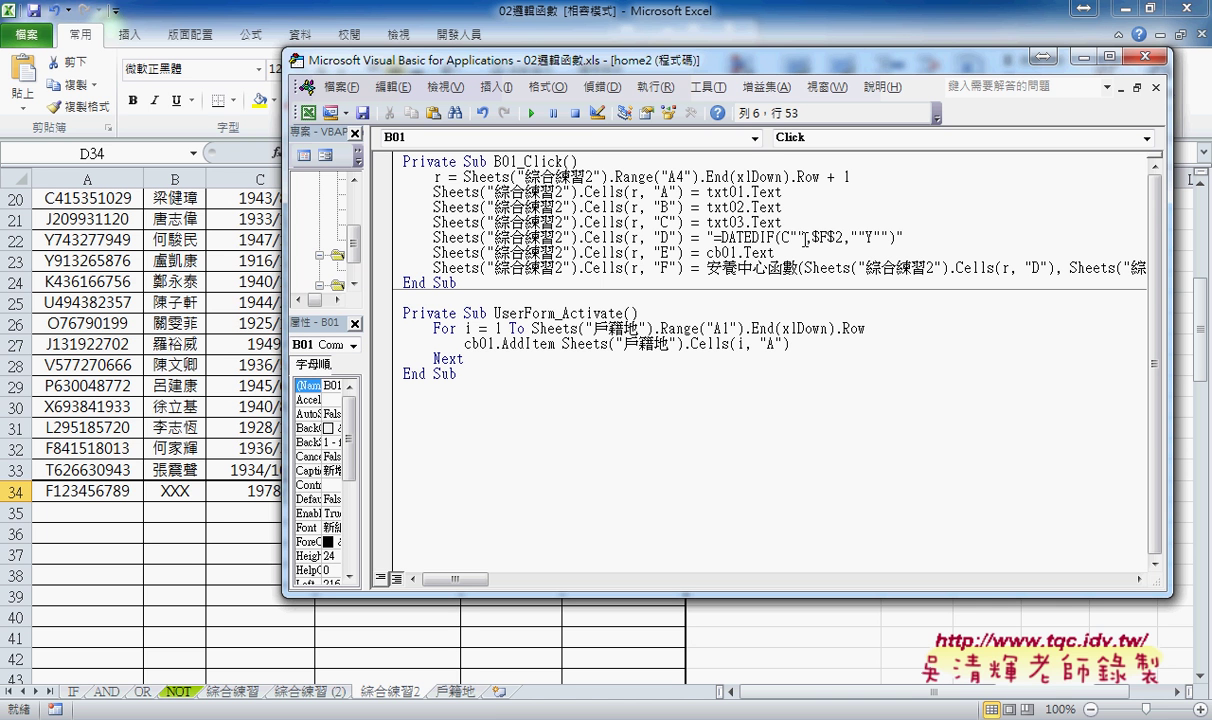
text(&&)
key(Left)
text(r)
click(798, 237)
key(Right)
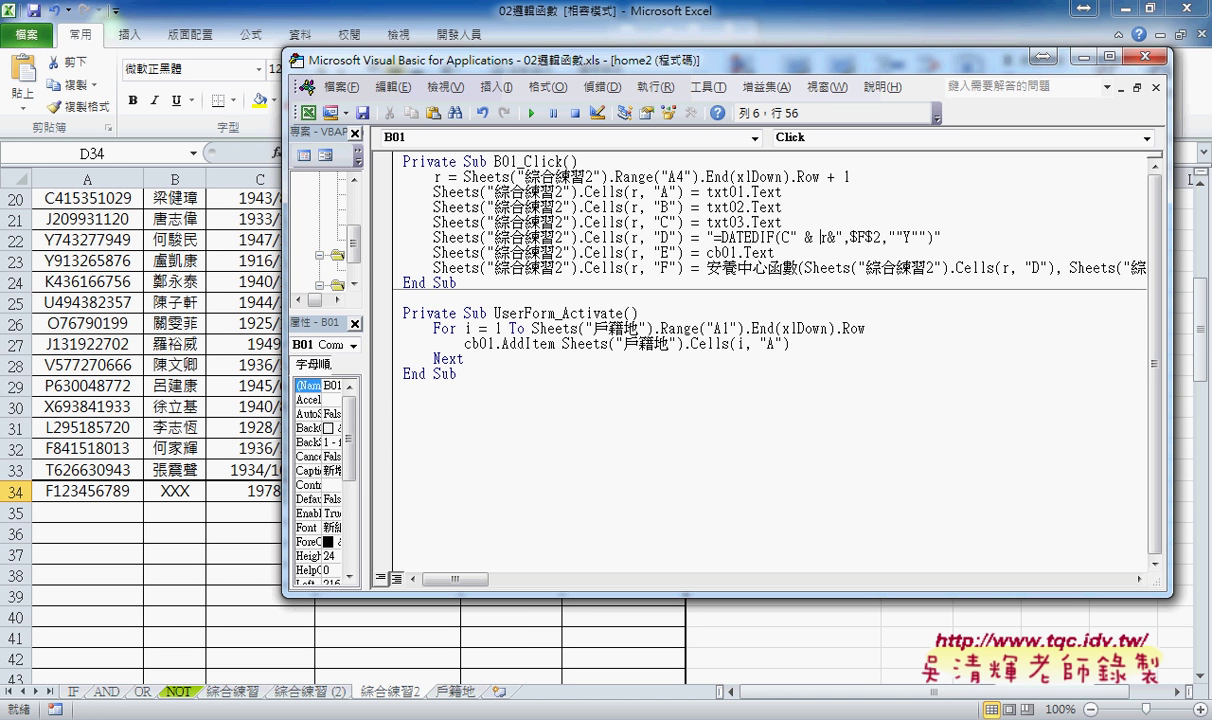
Let VBA space the & operators, then highlight the doubled quotes, & r &, and cb01.Text
key(Right)
key(Right)
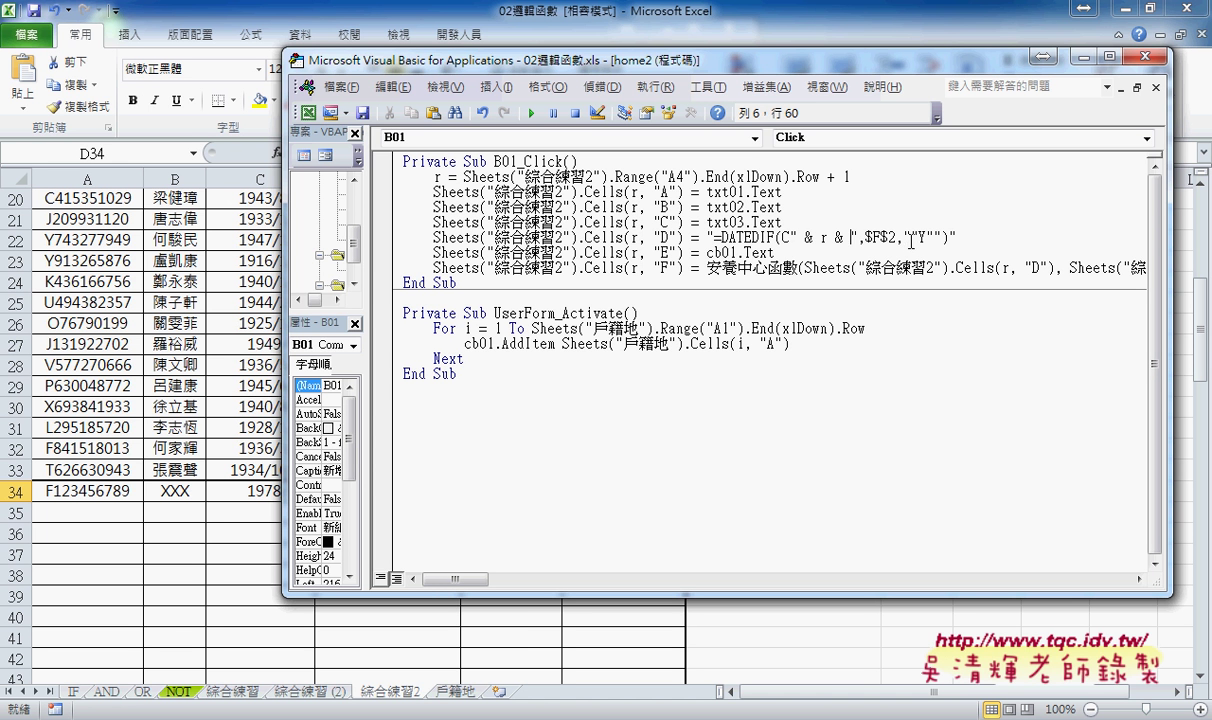
drag(903, 238, 914, 238)
drag(791, 238, 859, 238)
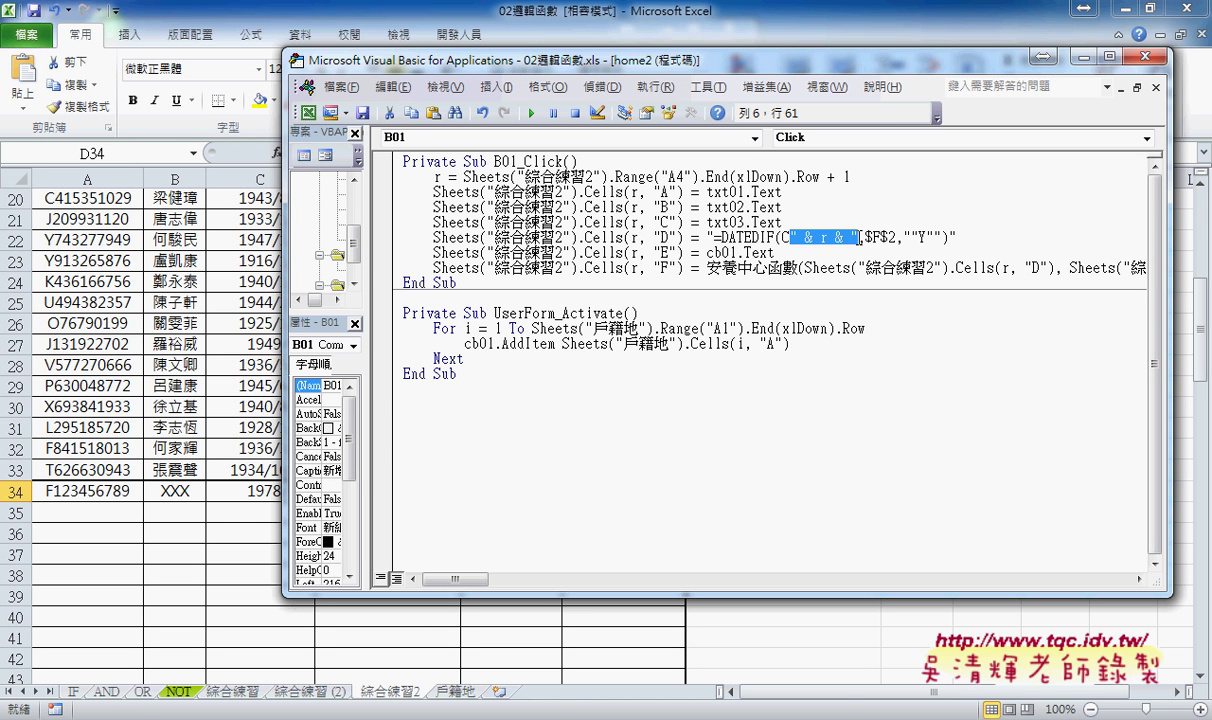
drag(776, 253, 707, 253)
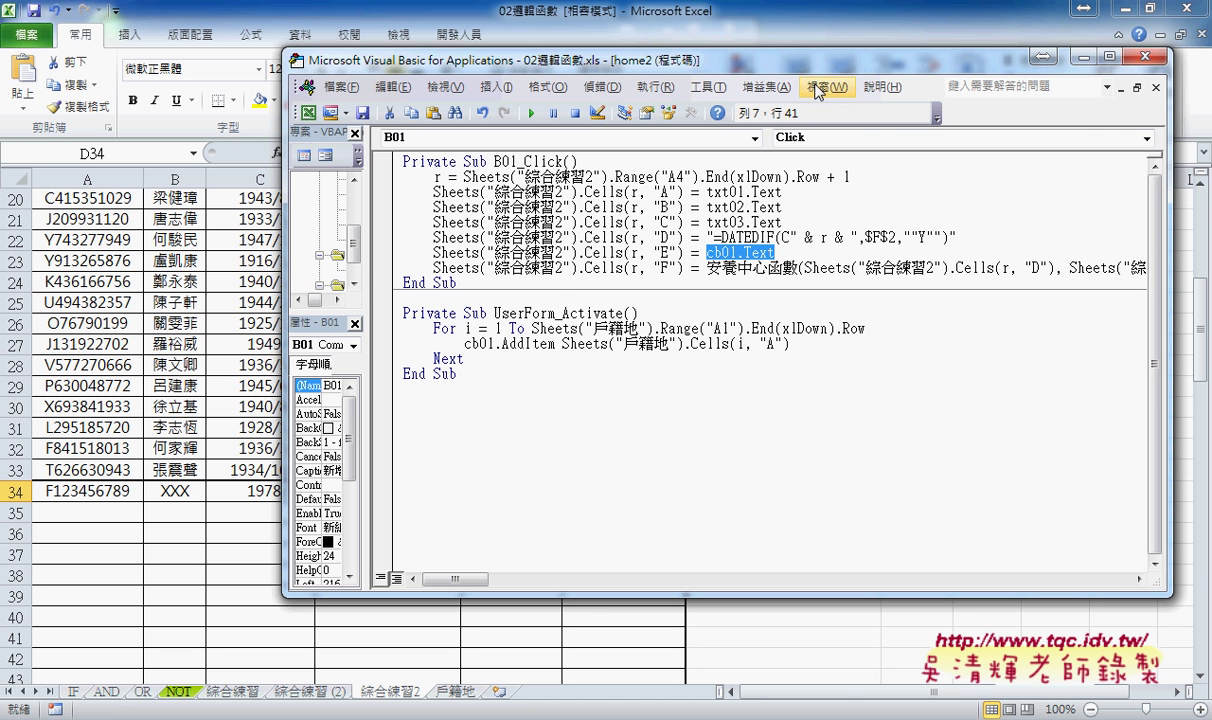
Move and widen the VBA window, highlight the 安養中心函數 call, and widen the Project pane
drag(815, 60, 545, 67)
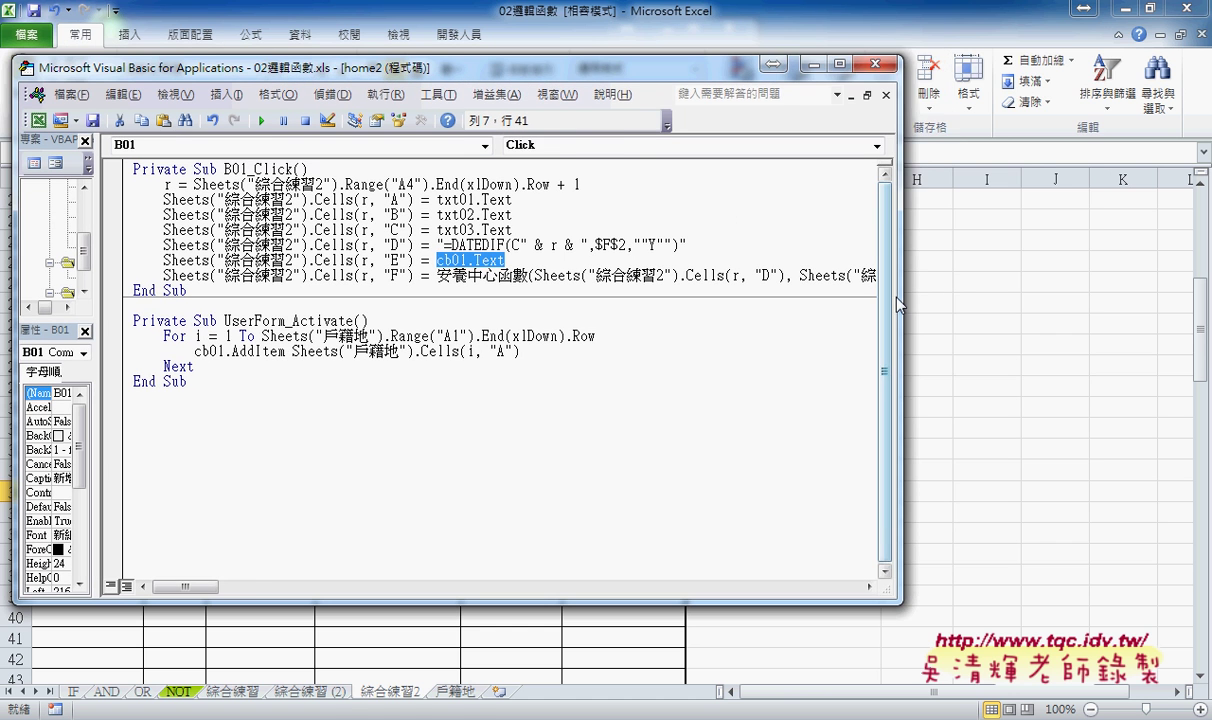
drag(899, 305, 1125, 287)
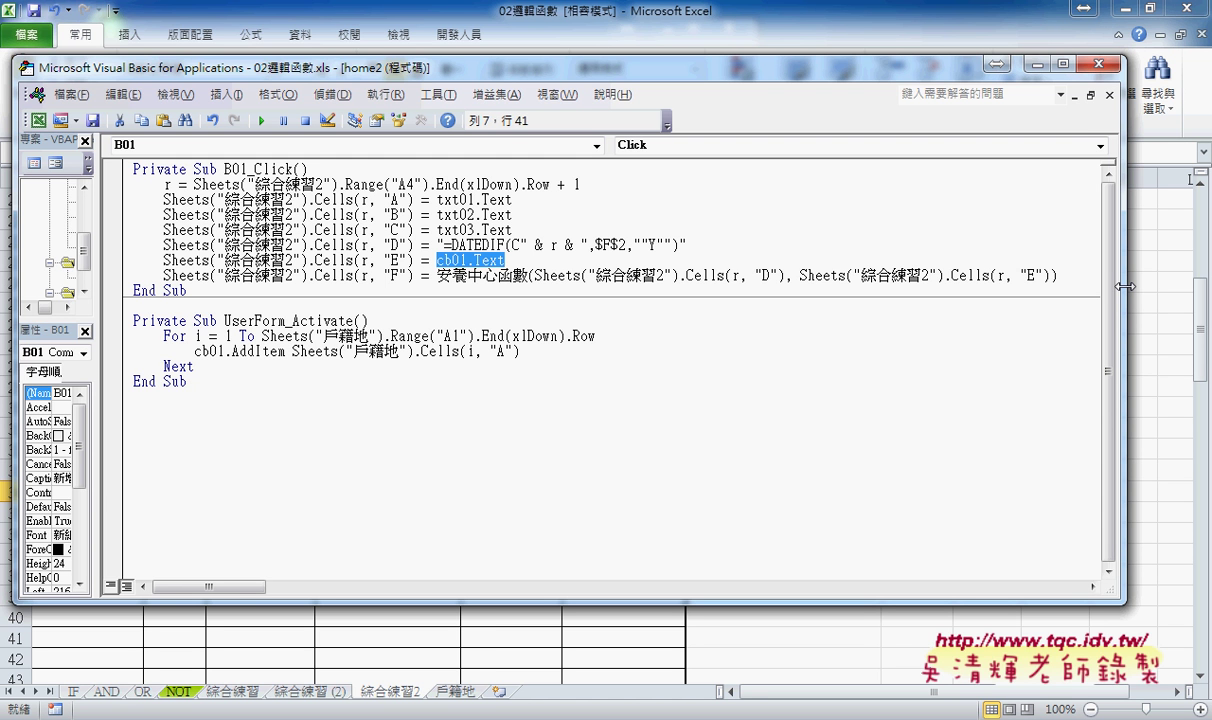
click(508, 276)
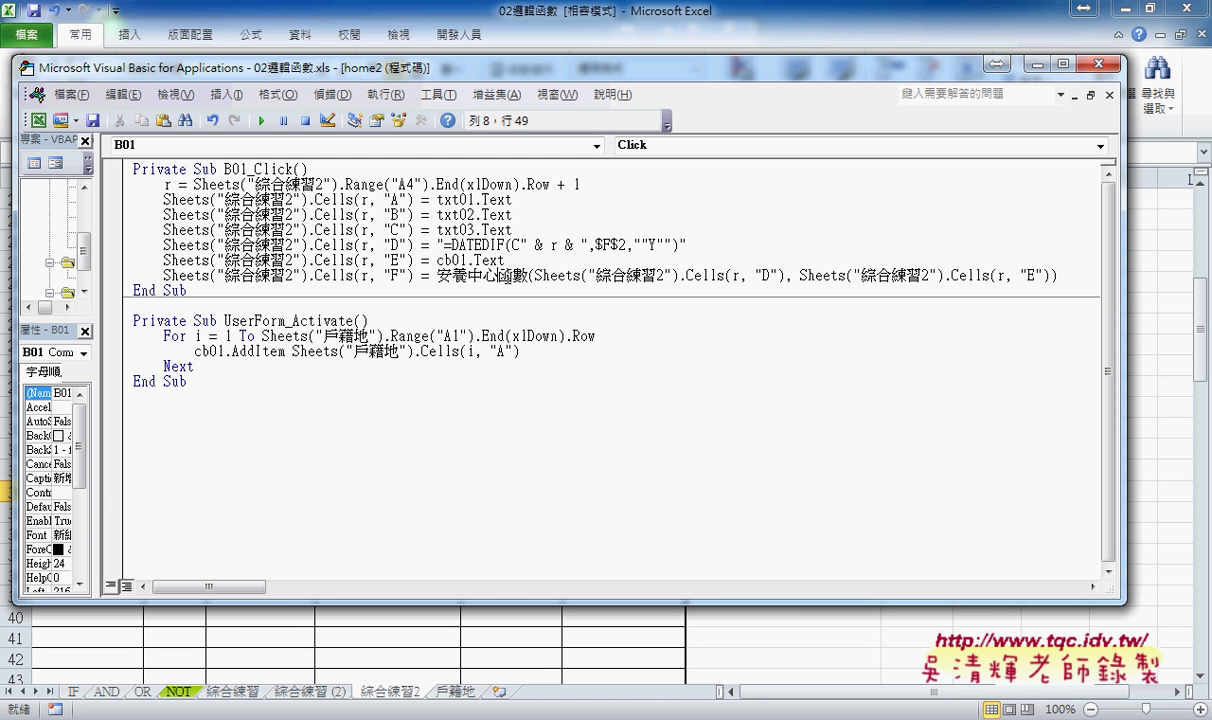
drag(436, 276, 526, 277)
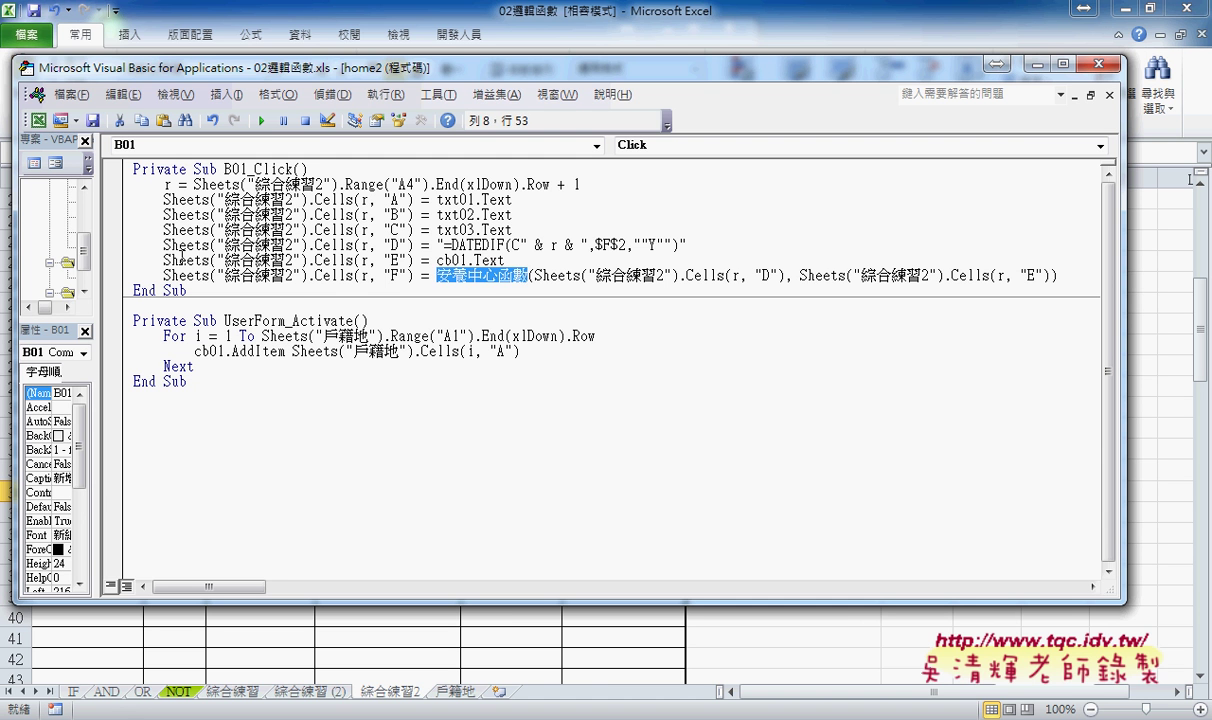
drag(94, 295, 172, 295)
Open Module1 and highlight the 安養中心函數(年齡, 戶籍) function definition
click(117, 278)
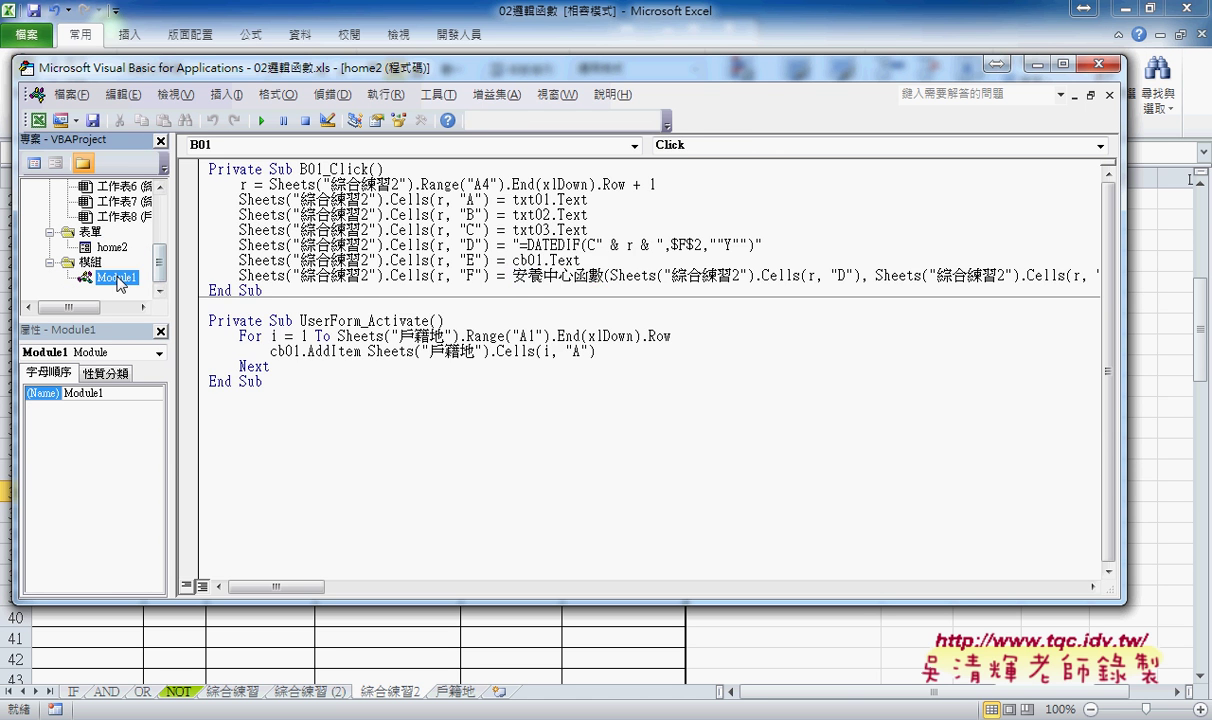
double_click(117, 278)
scroll(527, 349, down, 1)
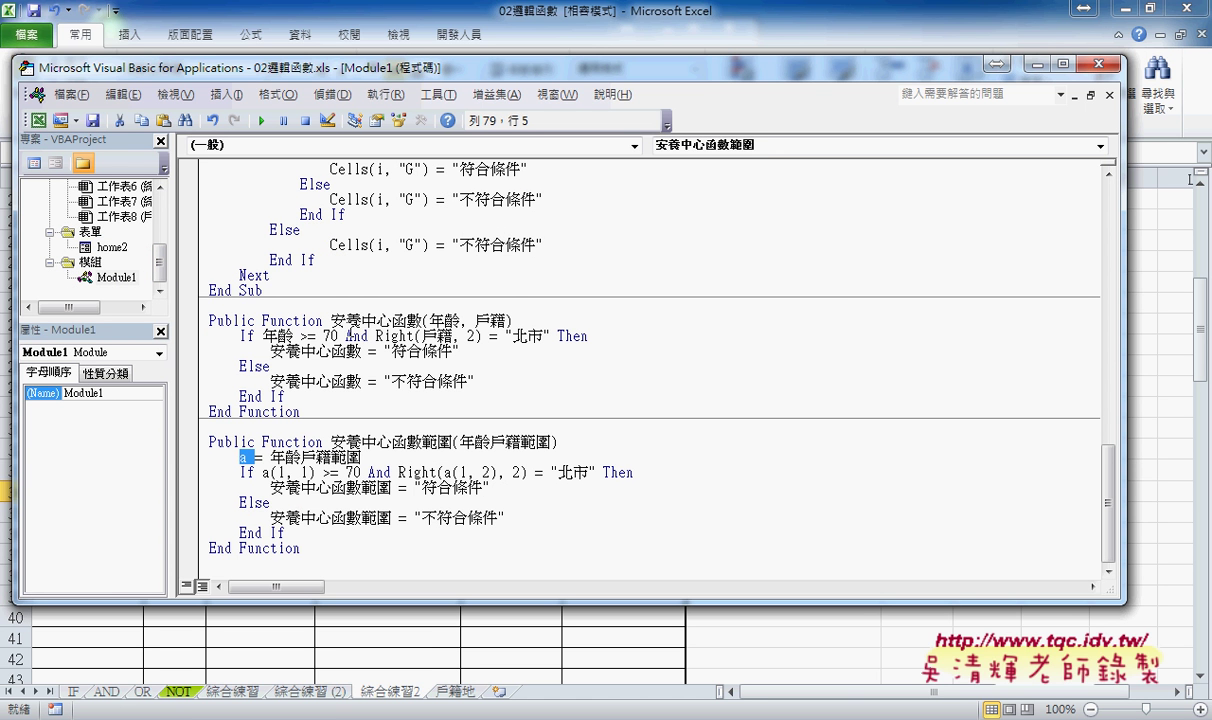
drag(331, 321, 420, 321)
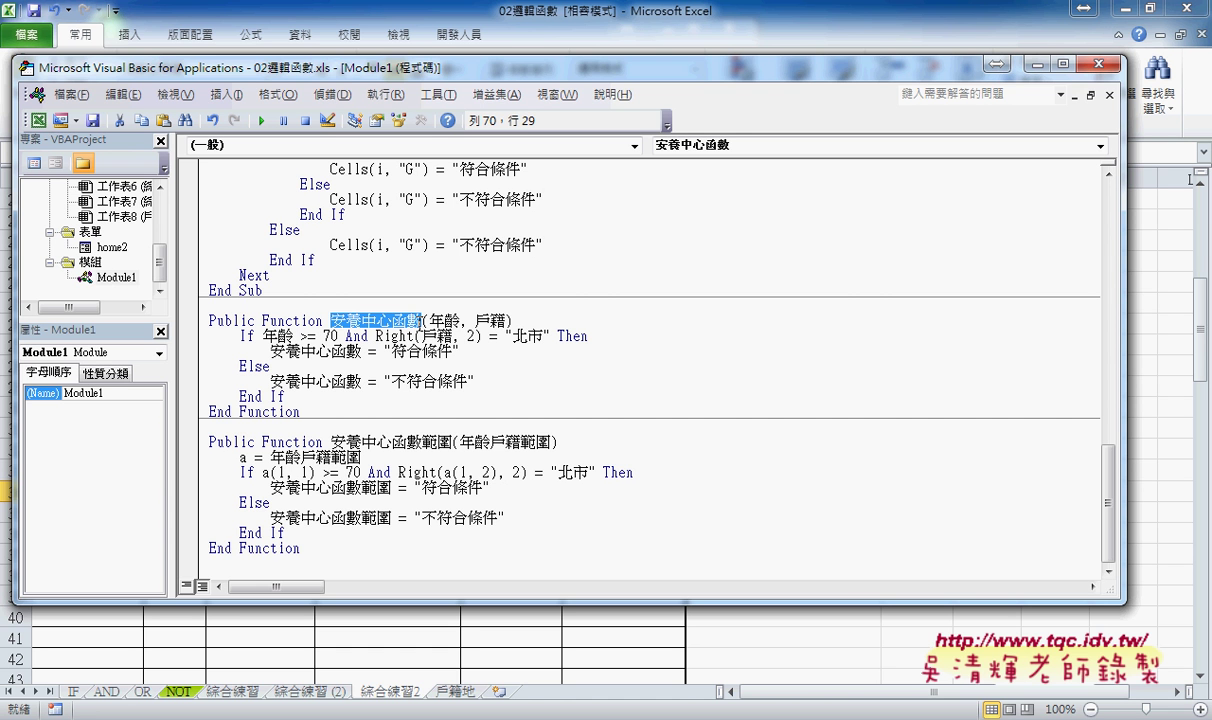
Return to the home2 安養中心系統 form design
drag(394, 70, 444, 207)
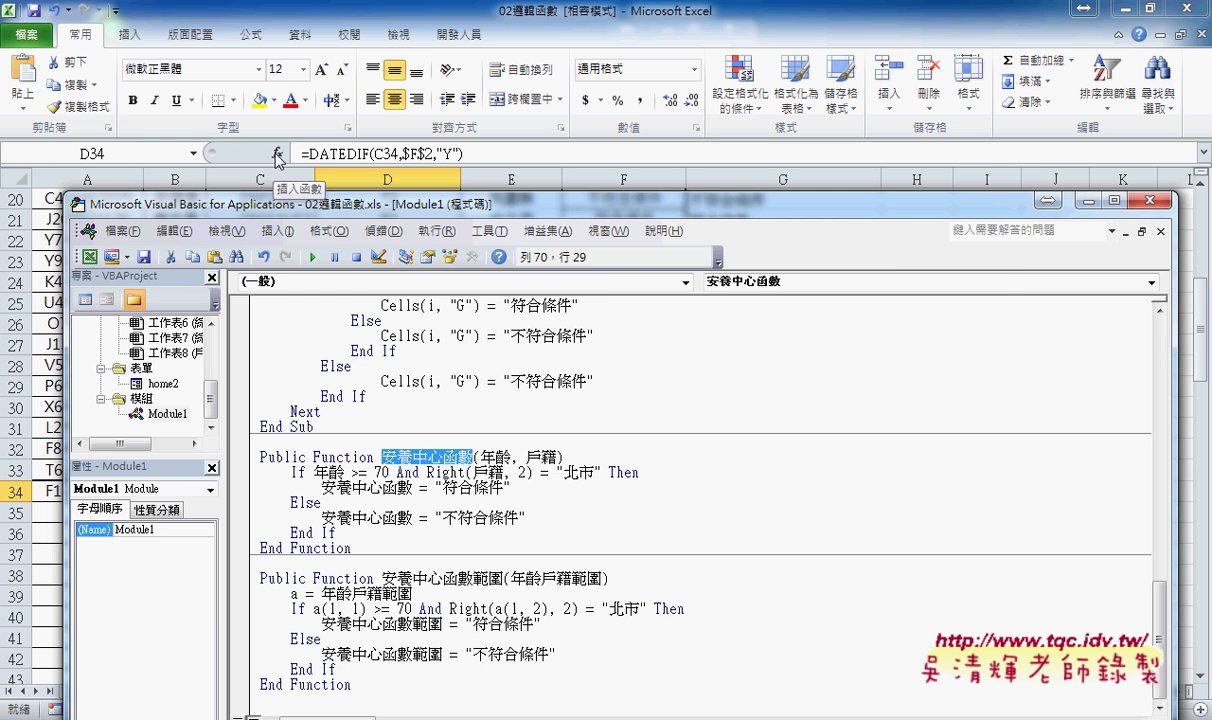
click(160, 385)
double_click(155, 388)
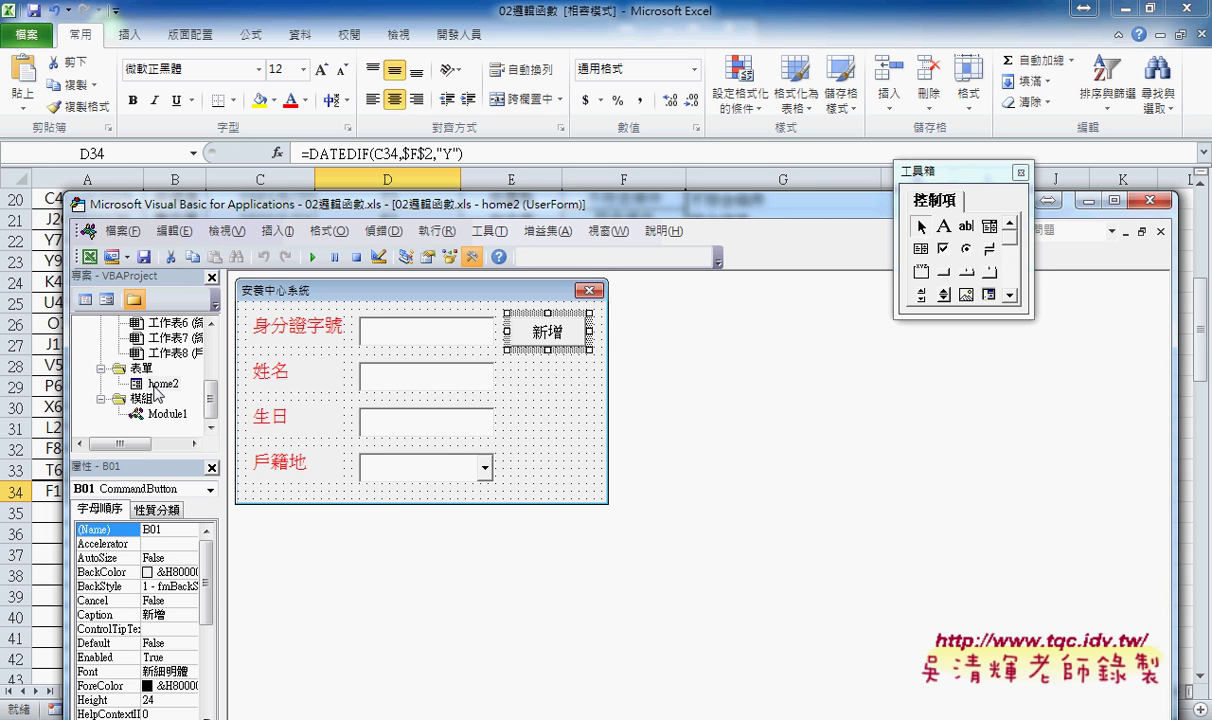
In the 新增 button's B01_Click, trim the column F line to end at 安養中心函數( to show the 年齡, 戶籍 hint
double_click(530, 320)
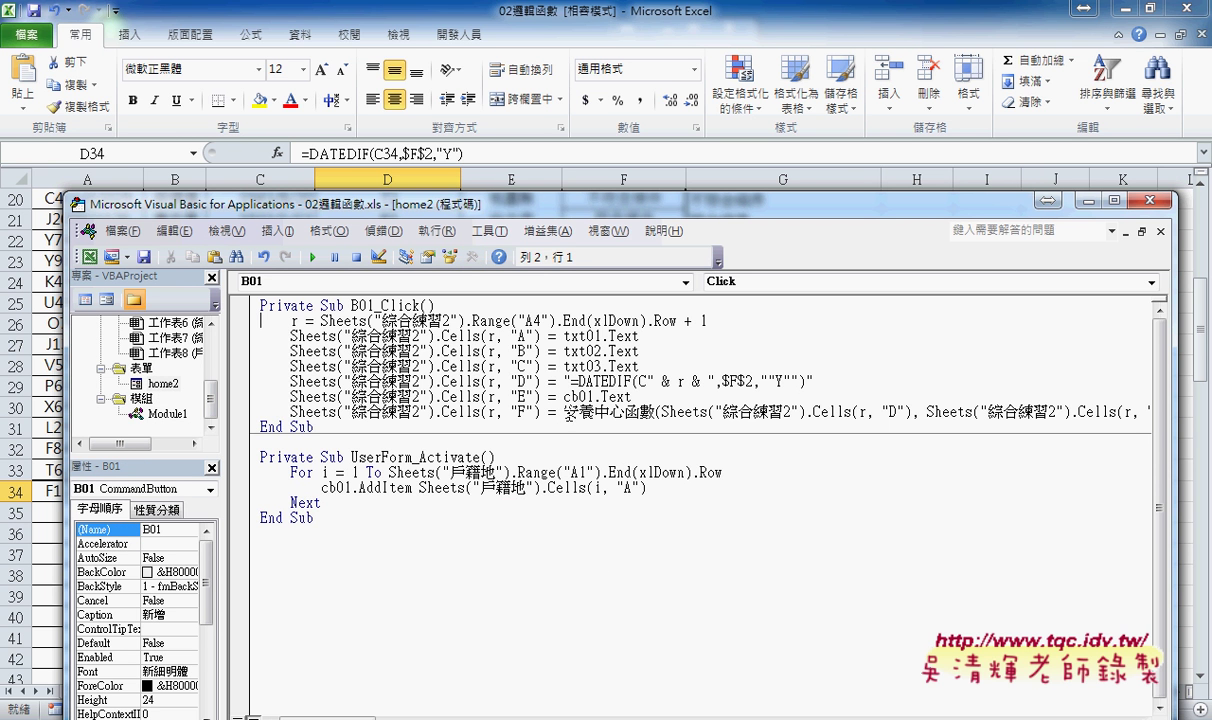
drag(566, 411, 657, 411)
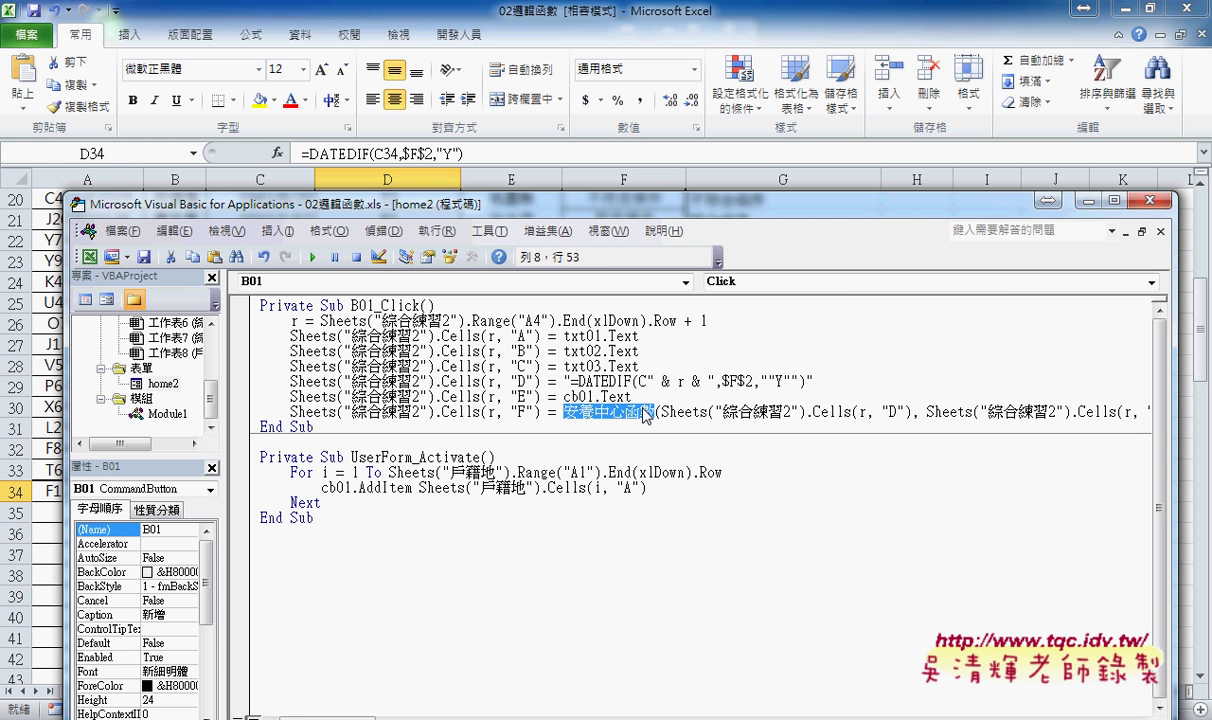
click(640, 413)
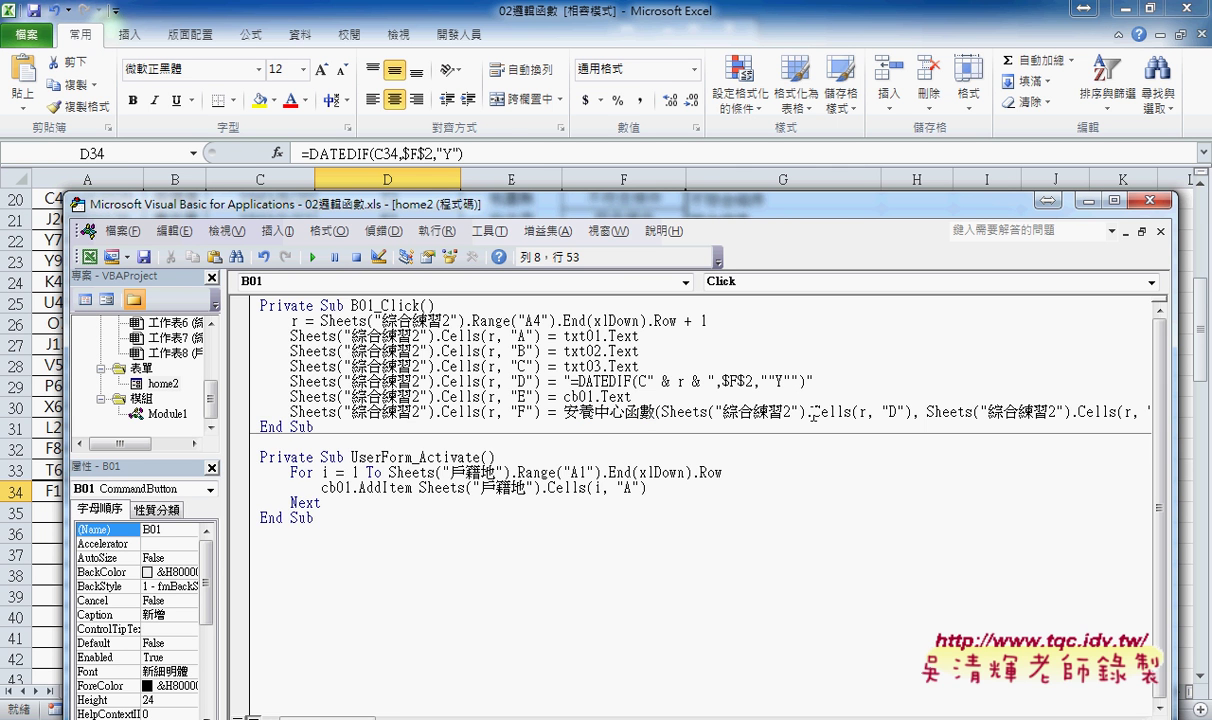
key(shift+End)
key(ctrl+c)
key(Delete)
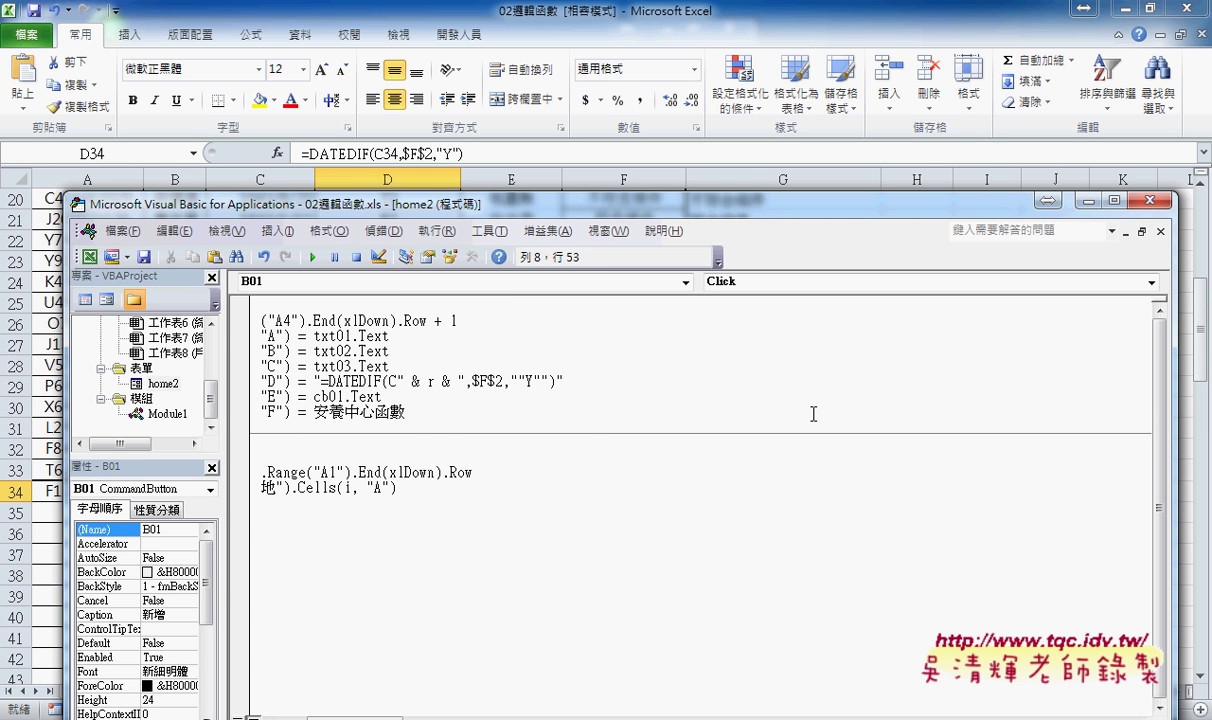
text(()
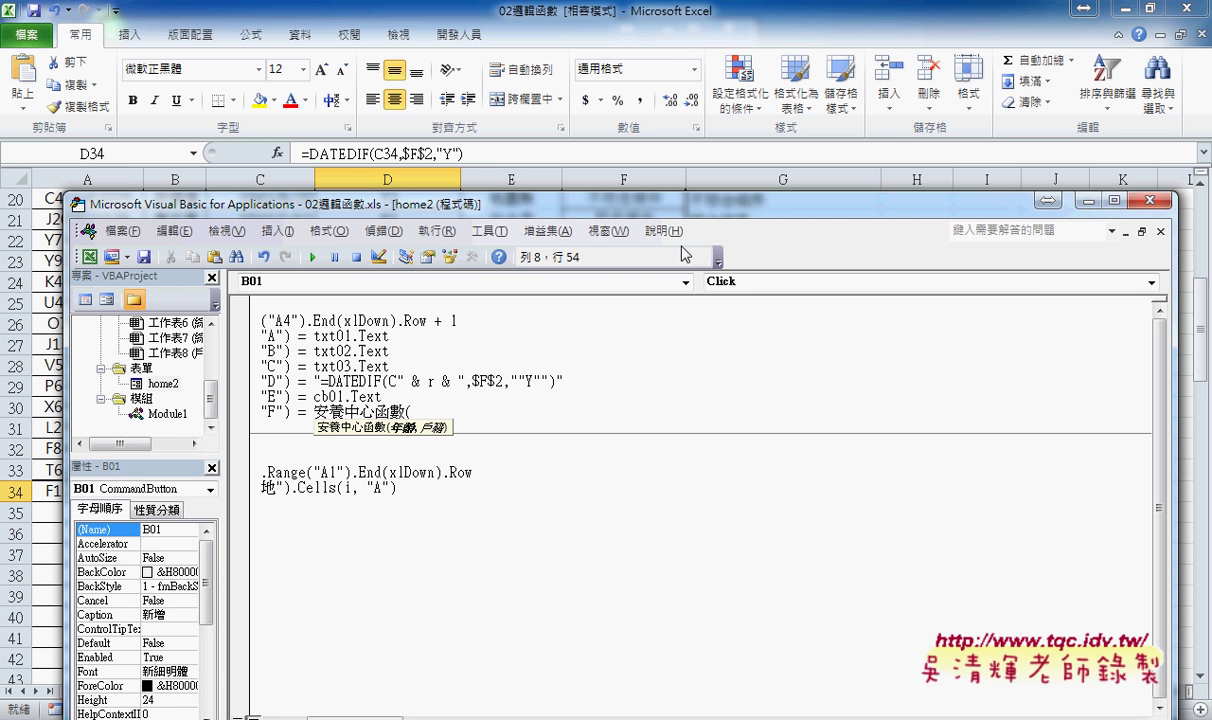
mouse_move(647, 212)
mouse_down()
mouse_move(760, 197)
mouse_move(790, 591)
mouse_up()
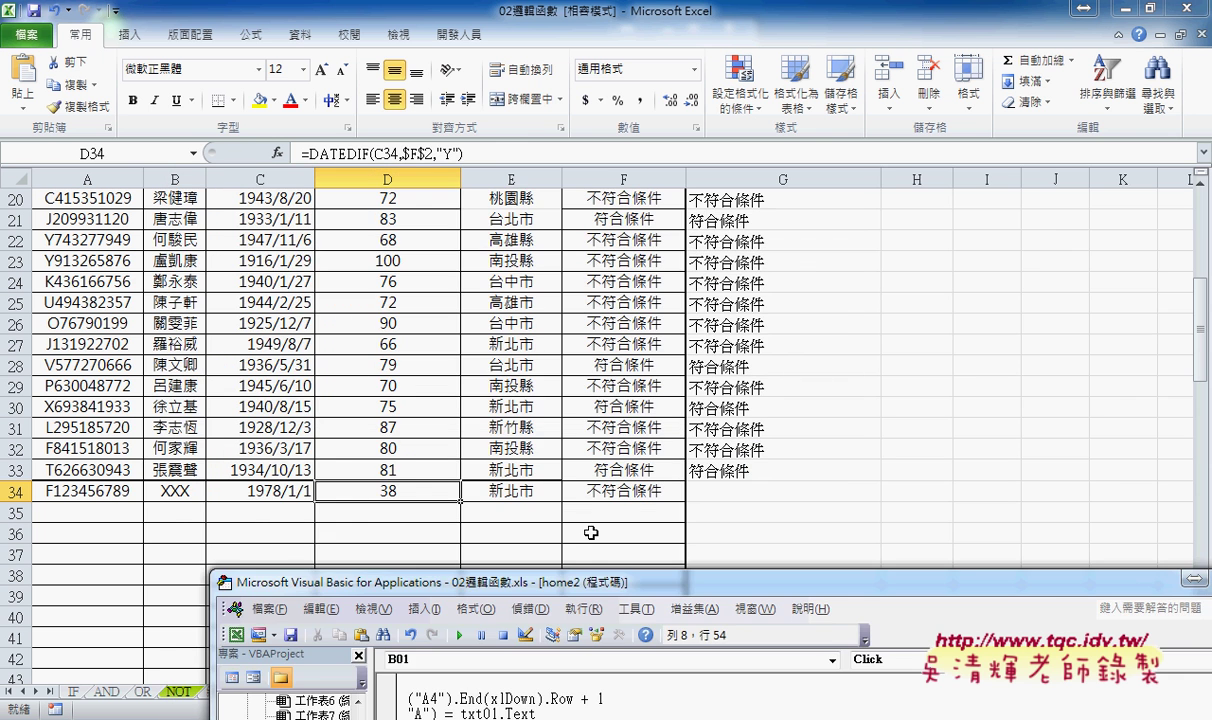
Switch to the home2 form design and back to B01_Click, checking row 34 on the sheet
drag(510, 378, 447, 118)
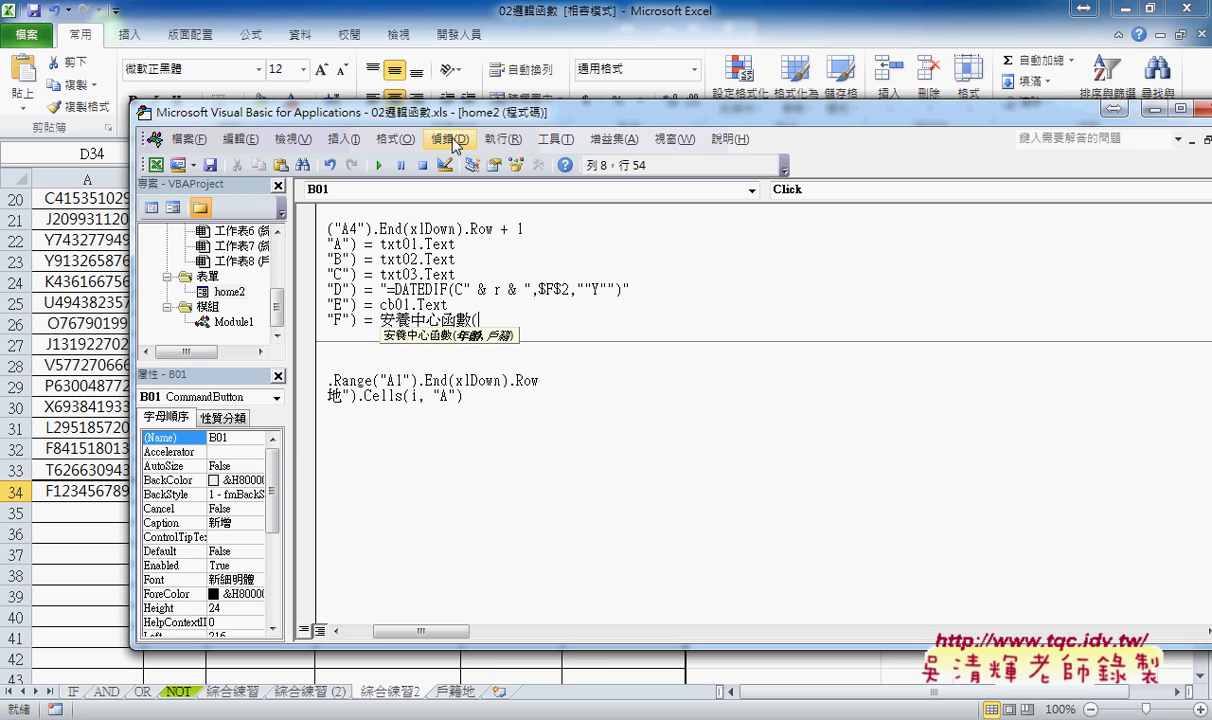
double_click(222, 290)
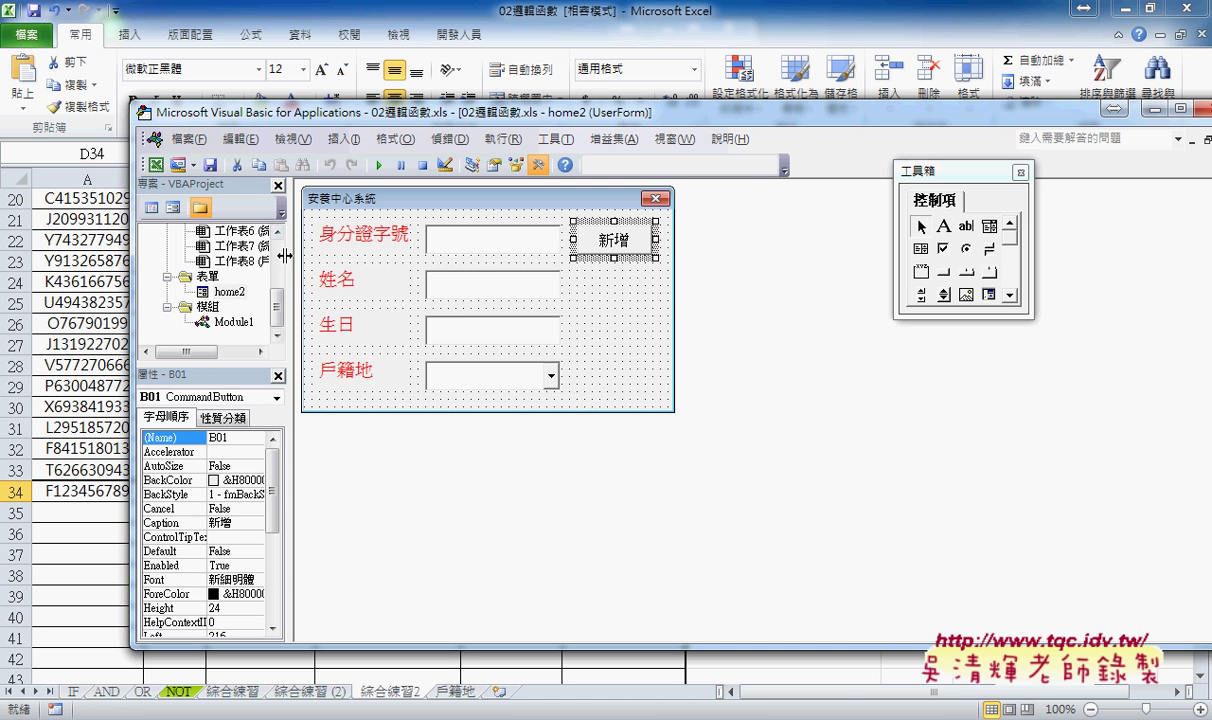
double_click(620, 250)
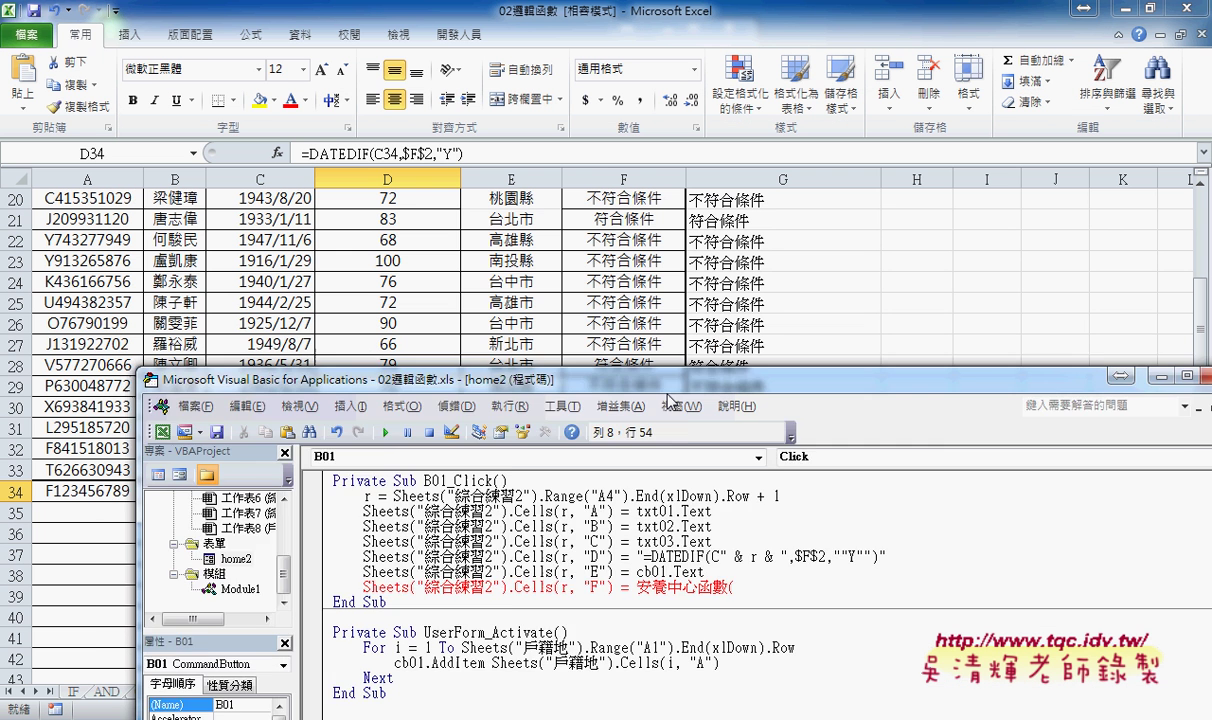
drag(662, 114, 626, 510)
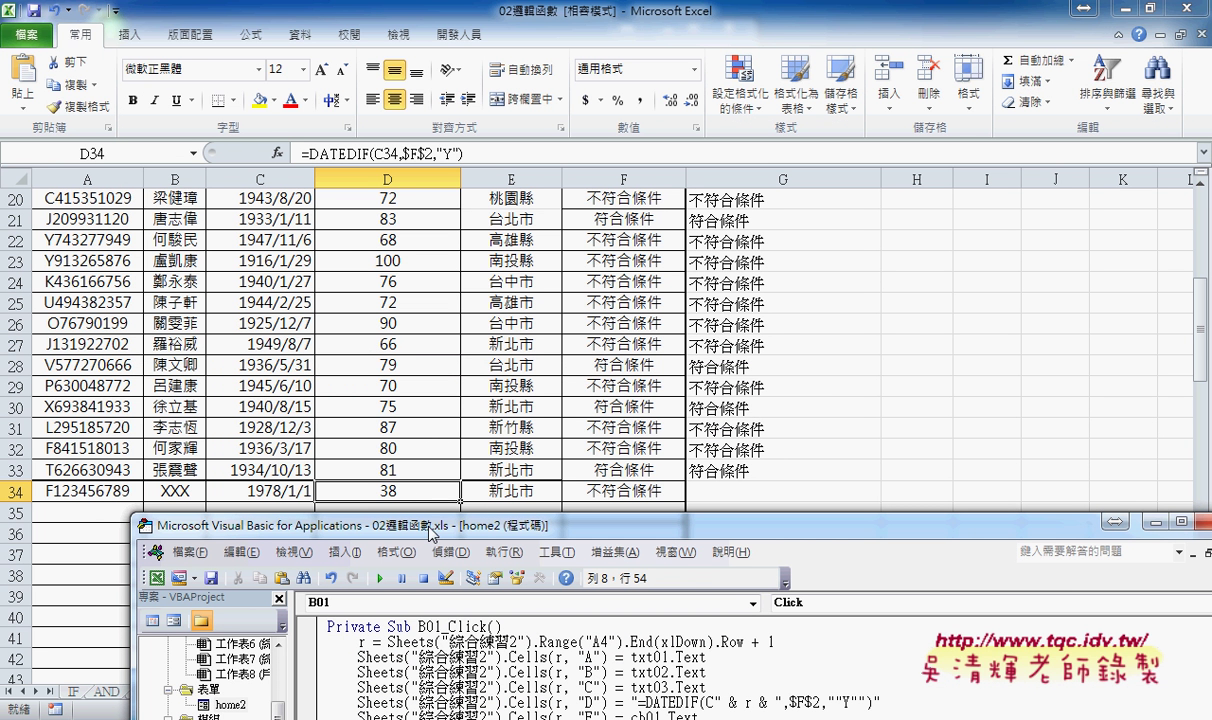
drag(431, 532, 431, 523)
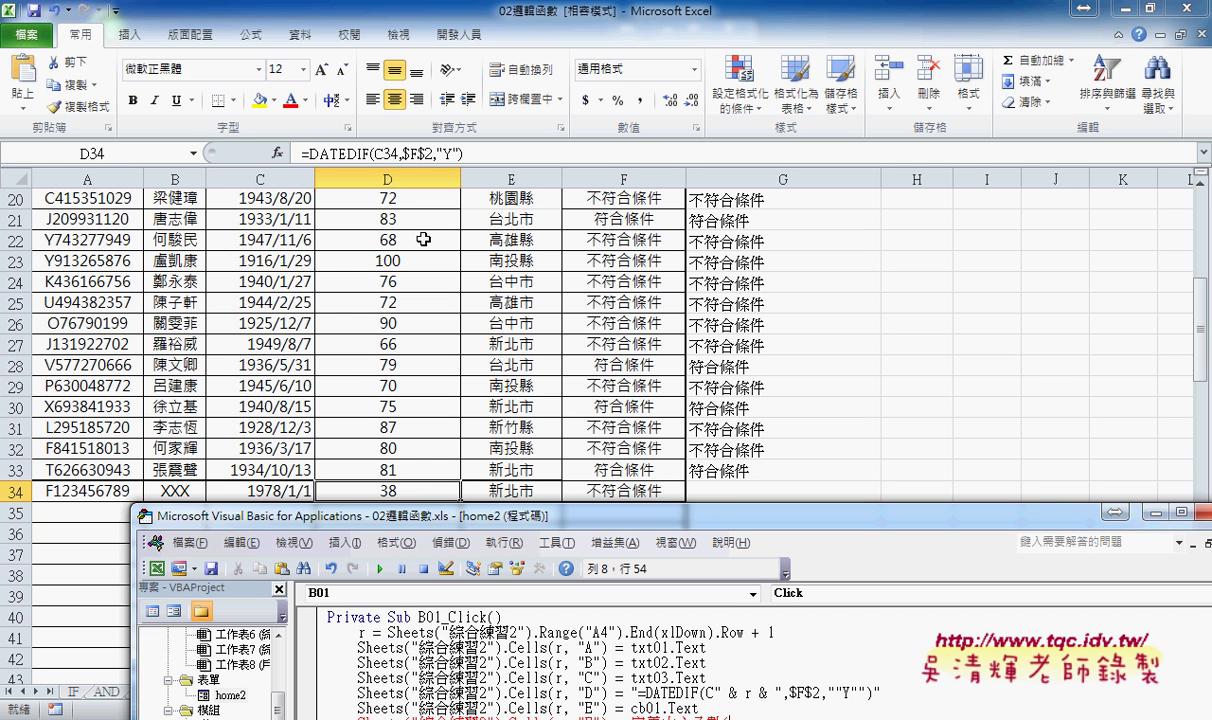
mouse_move(545, 510)
mouse_down()
mouse_move(532, 115)
mouse_move(518, 65)
mouse_up()
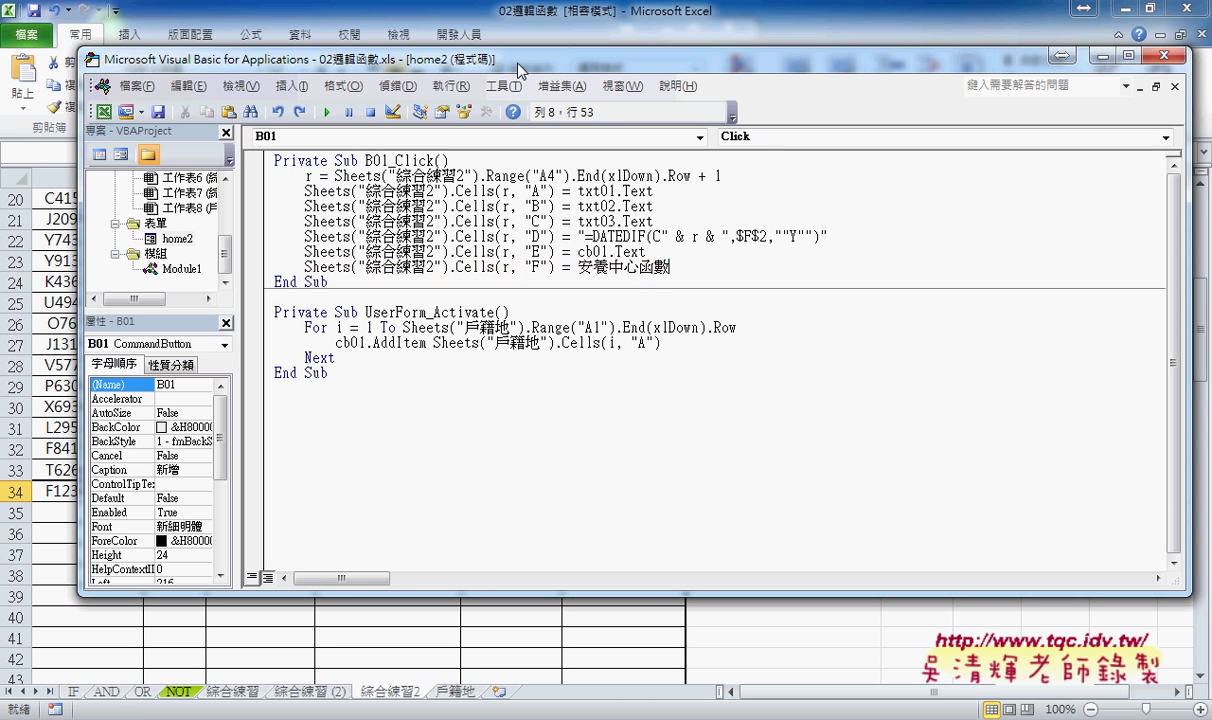
Restore the column D age and column E hometown Cells arguments to 安養中心函數, highlighting each one
key(ctrl+v)
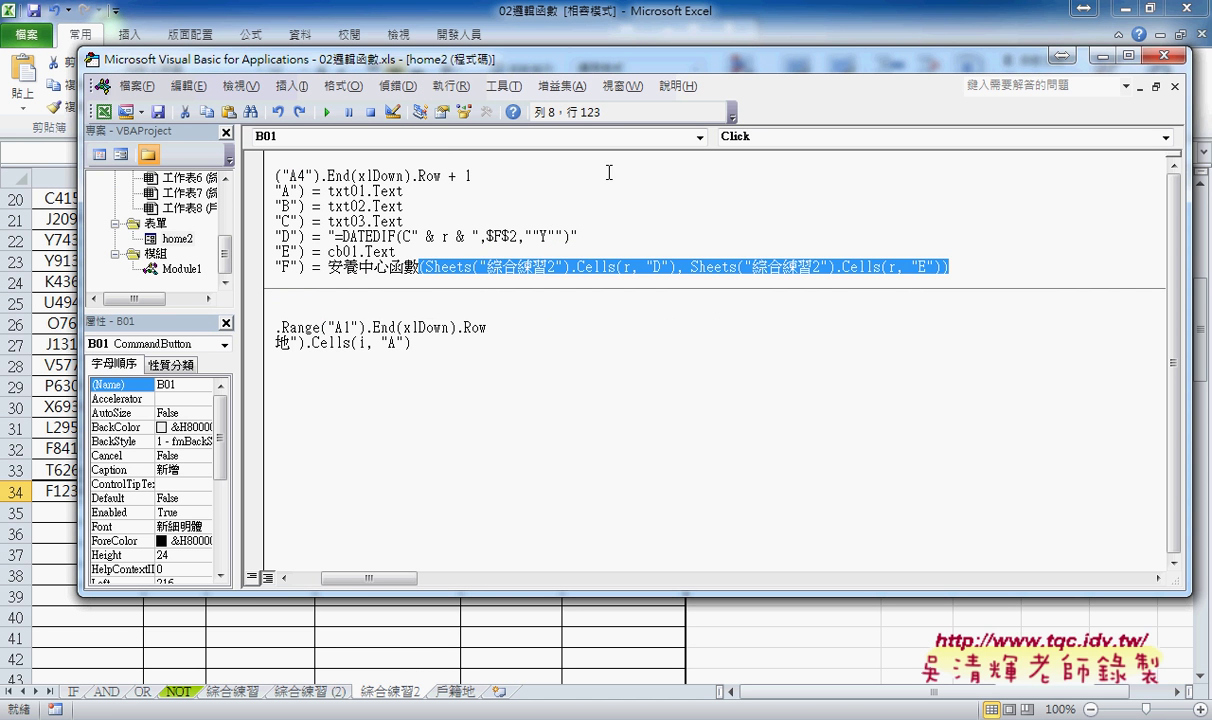
click(424, 262)
drag(426, 262, 672, 263)
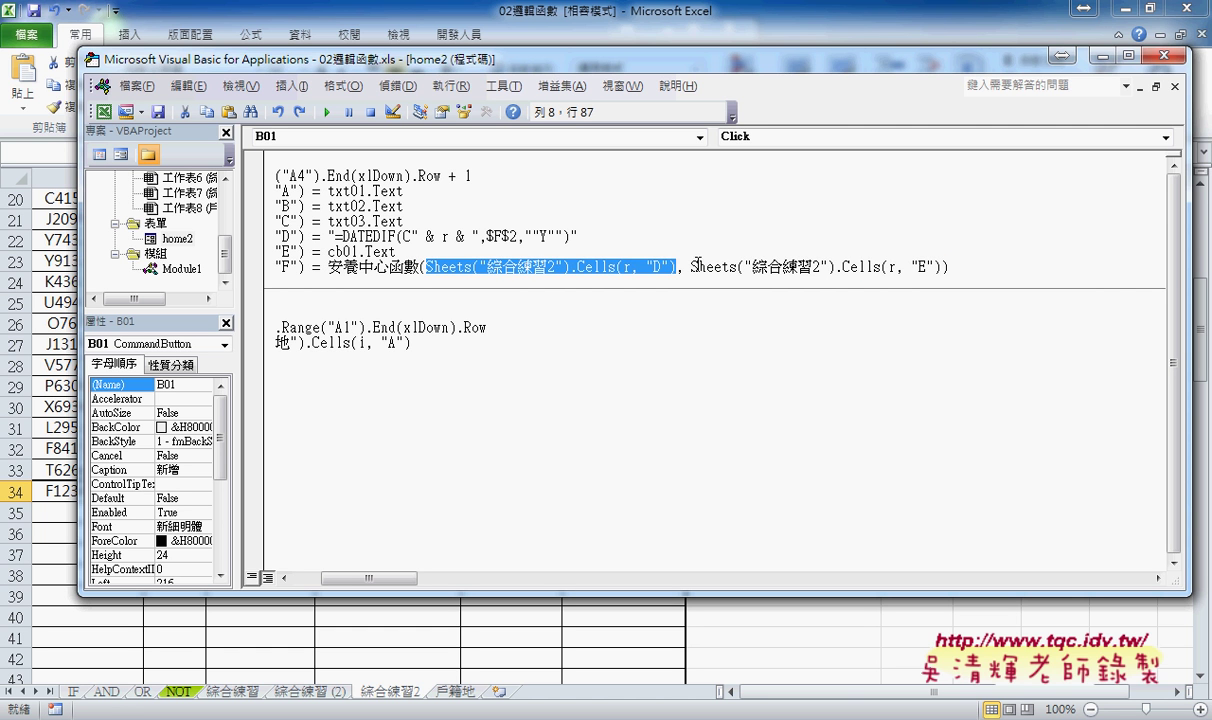
drag(690, 263, 941, 265)
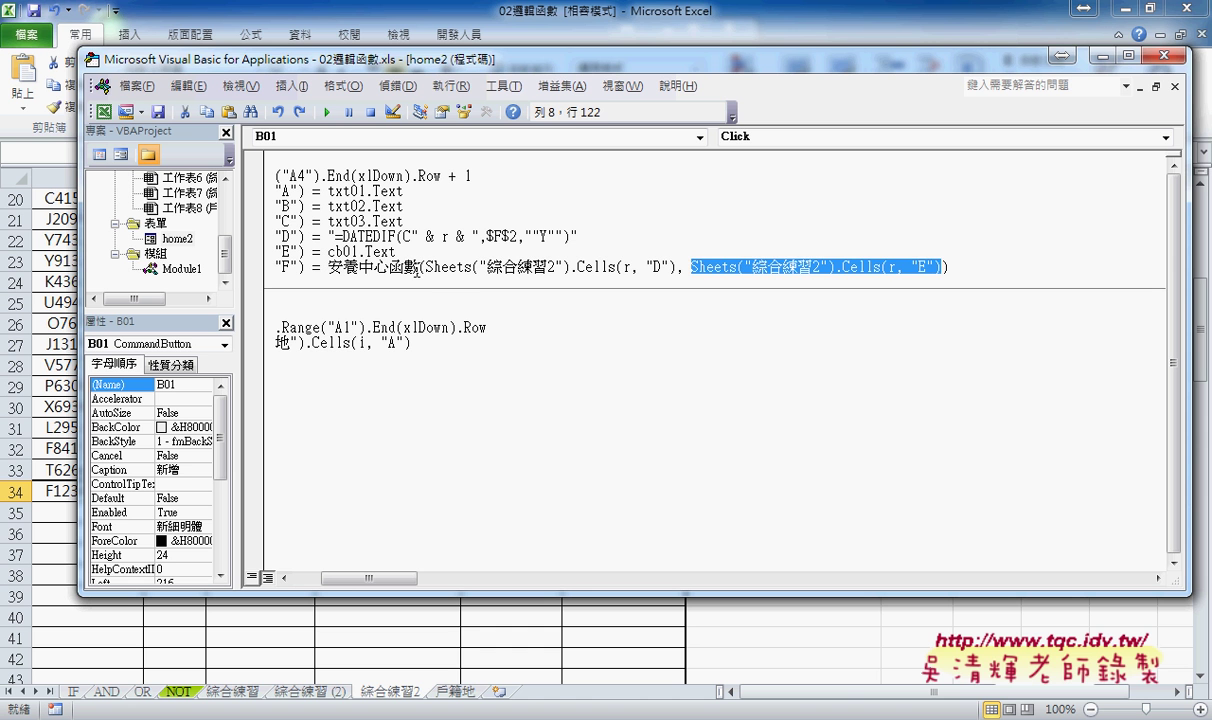
drag(418, 268, 327, 268)
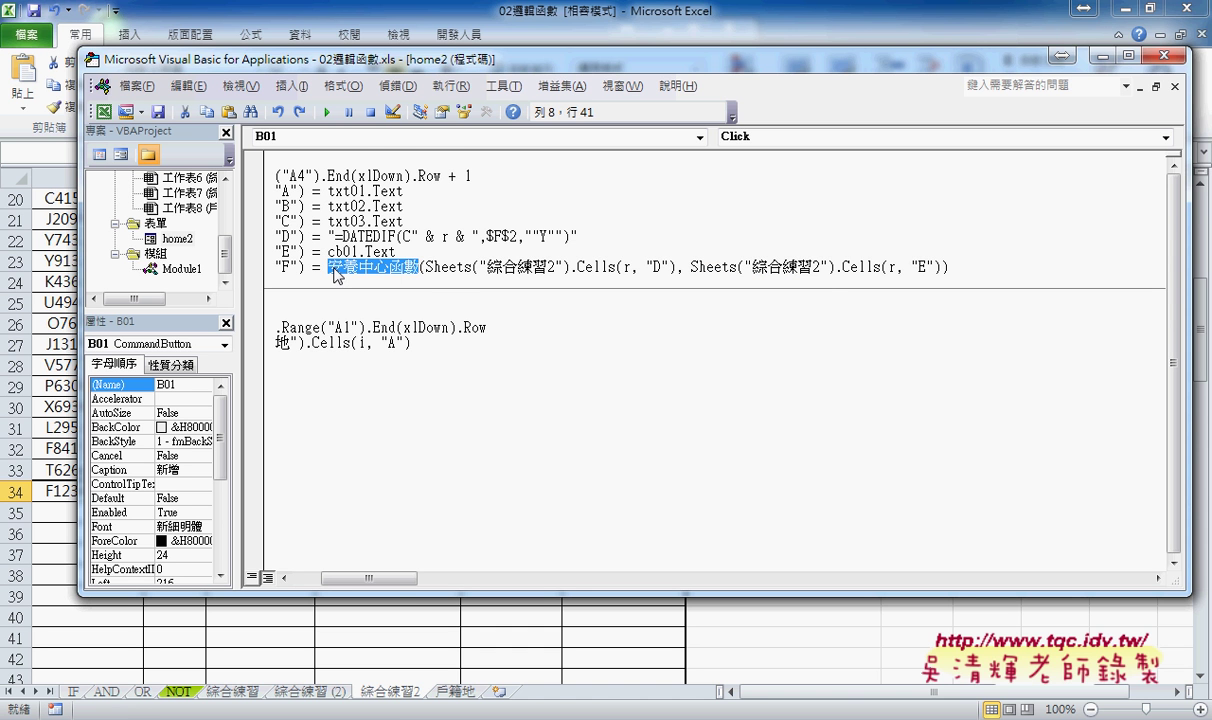
drag(375, 578, 346, 580)
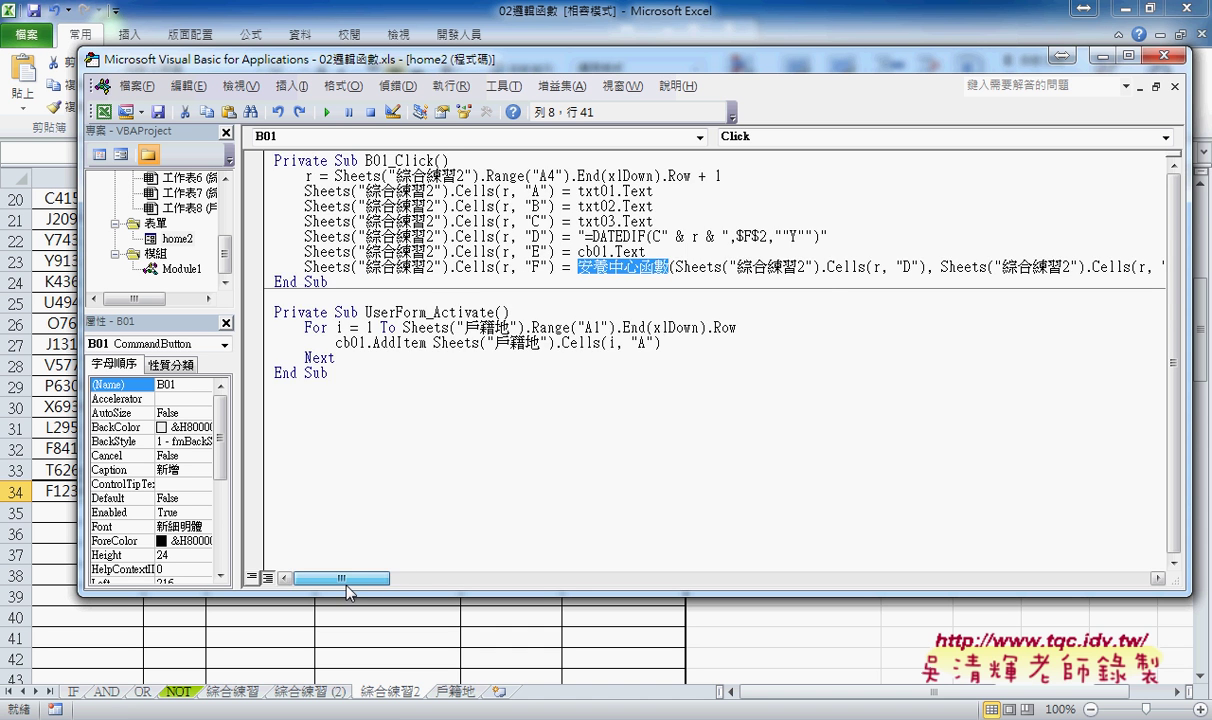